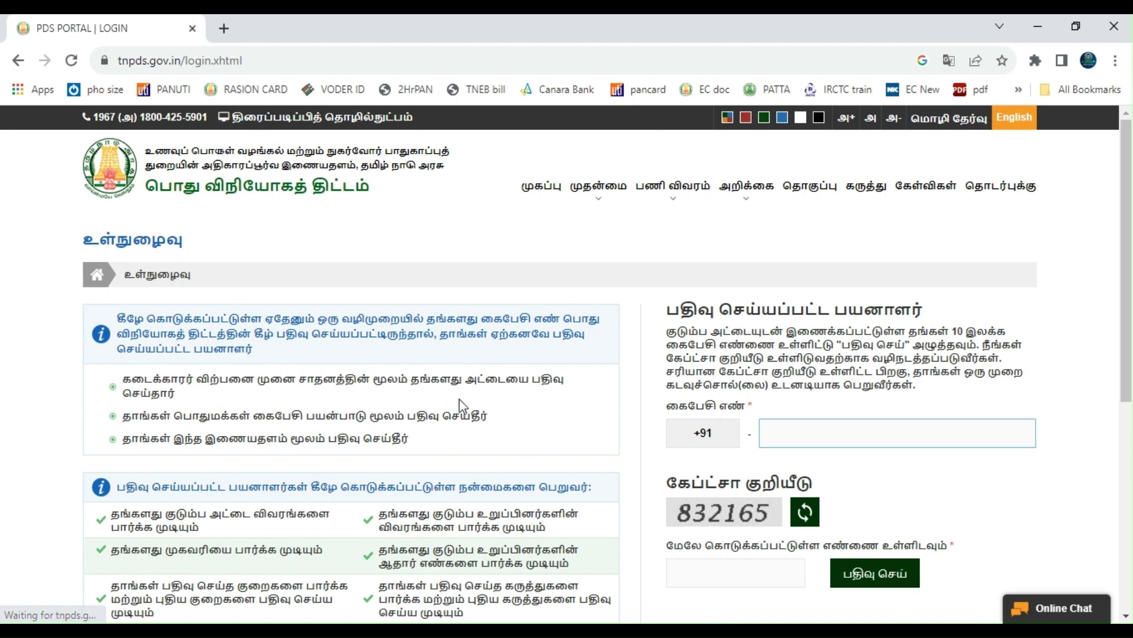
Sign in with the registered mobile number, the captcha code and the OTP sent to that number.
{"action": "scroll", "coordinate": [770, 370], "scroll_direction": "down", "scroll_amount": 3}
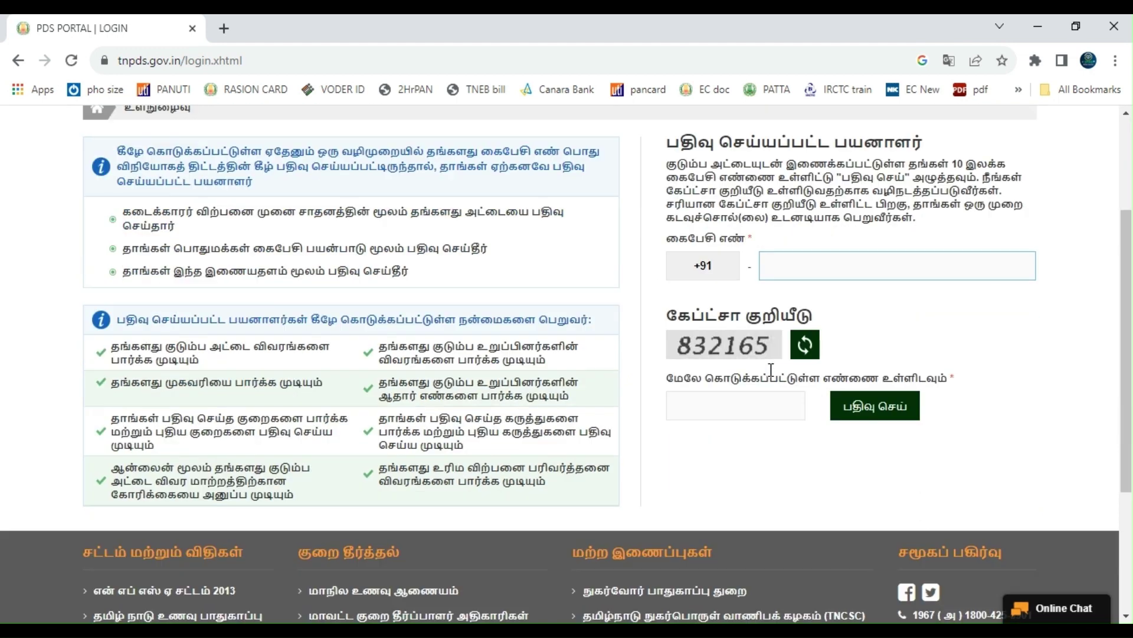
{"action": "left_click", "coordinate": [822, 265]}
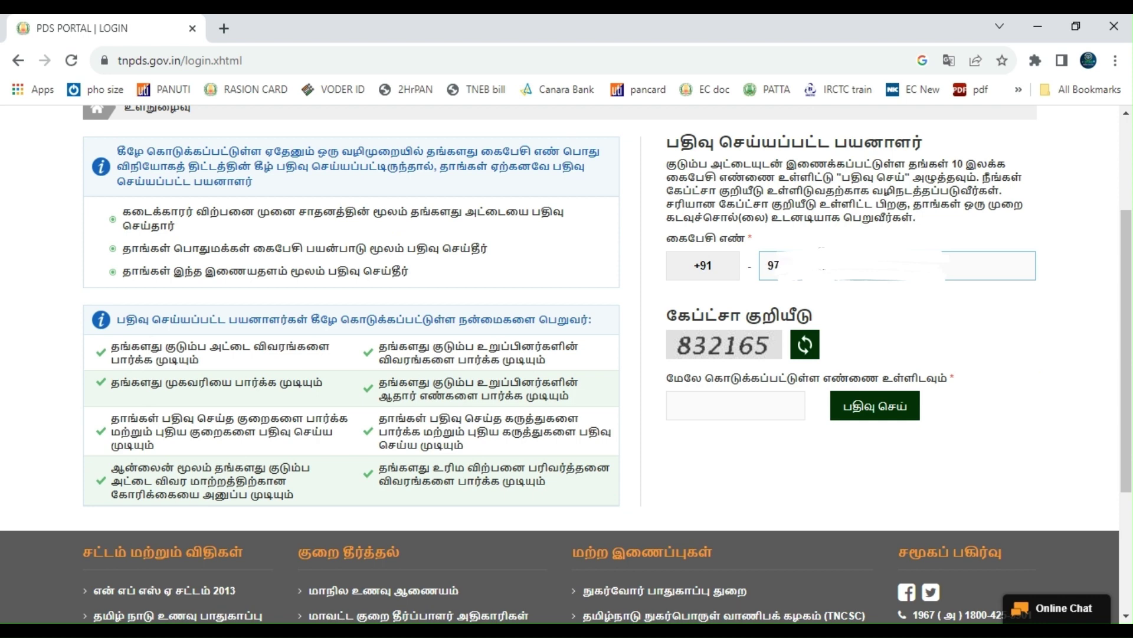
{"action": "left_click", "coordinate": [699, 400]}
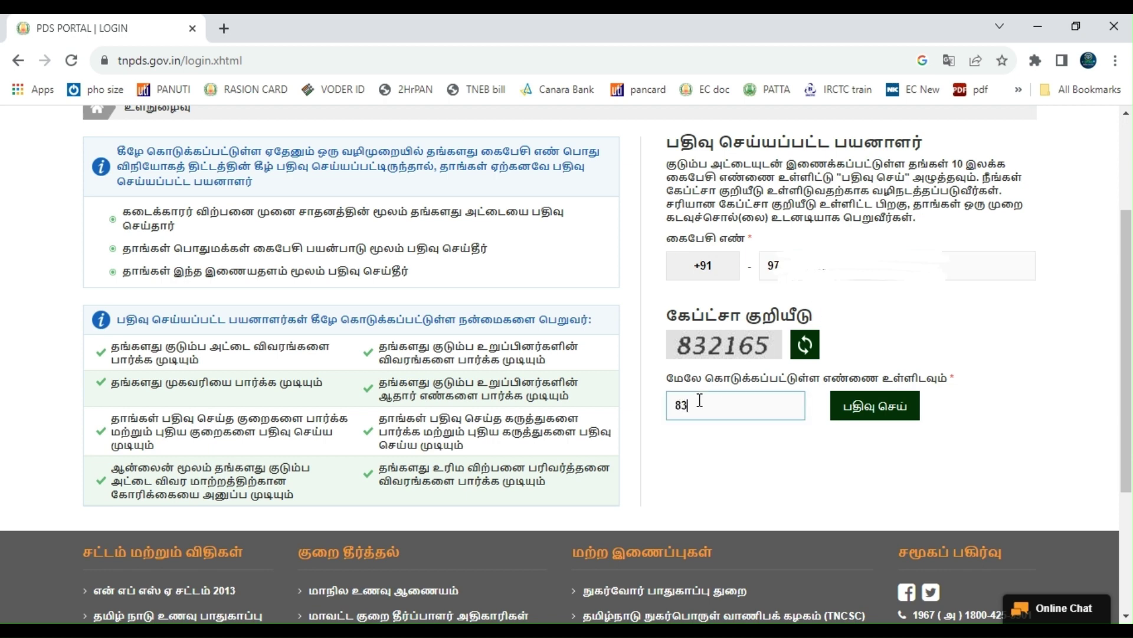
{"action": "left_click", "coordinate": [882, 413]}
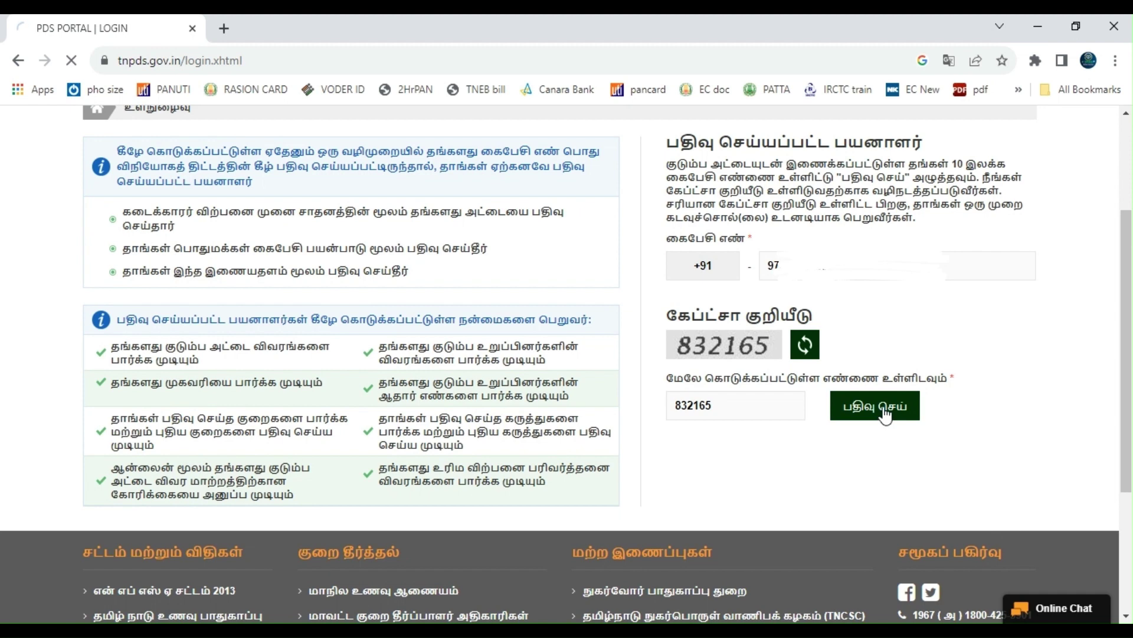
{"action": "left_click", "coordinate": [700, 420]}
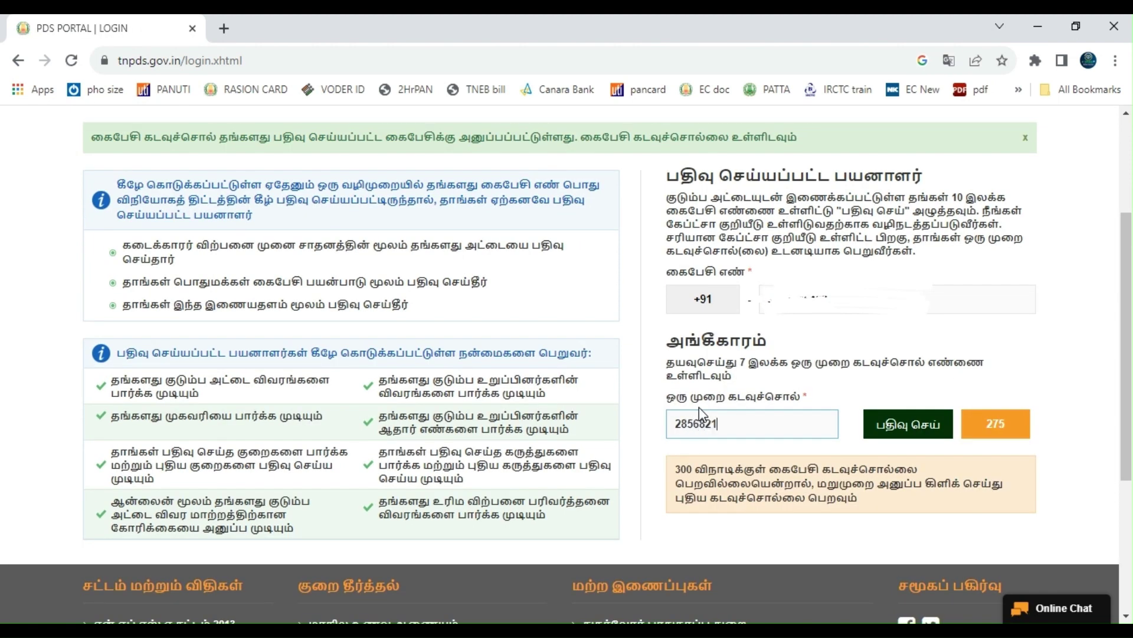
{"action": "left_click", "coordinate": [903, 430]}
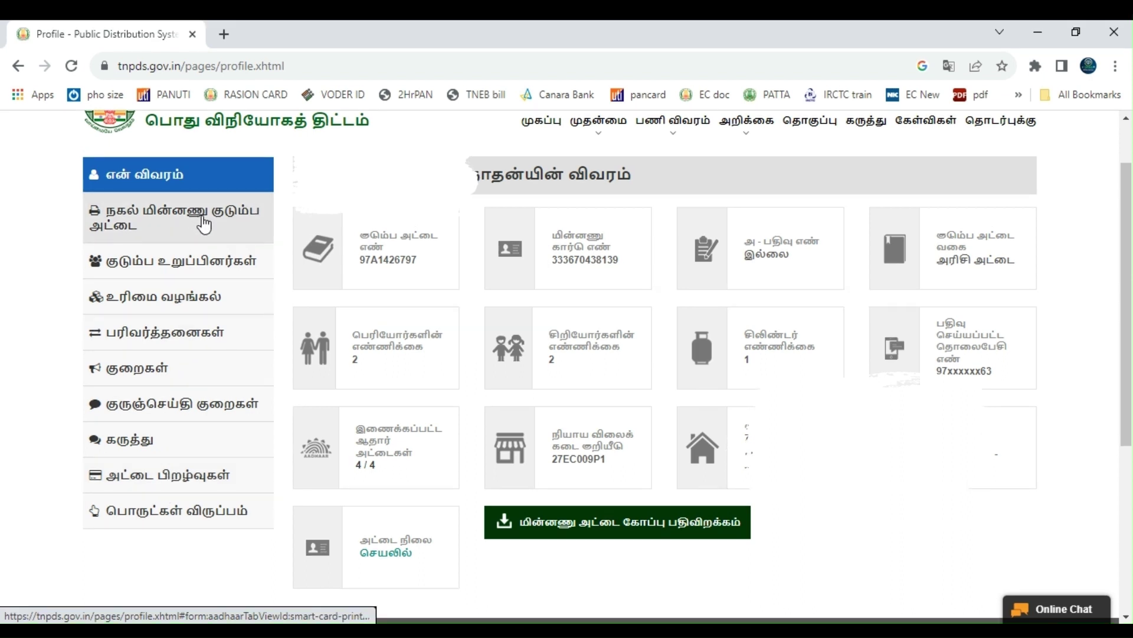
Download the smart card copy, then start a new request from the card changes list.
{"action": "left_click", "coordinate": [623, 527]}
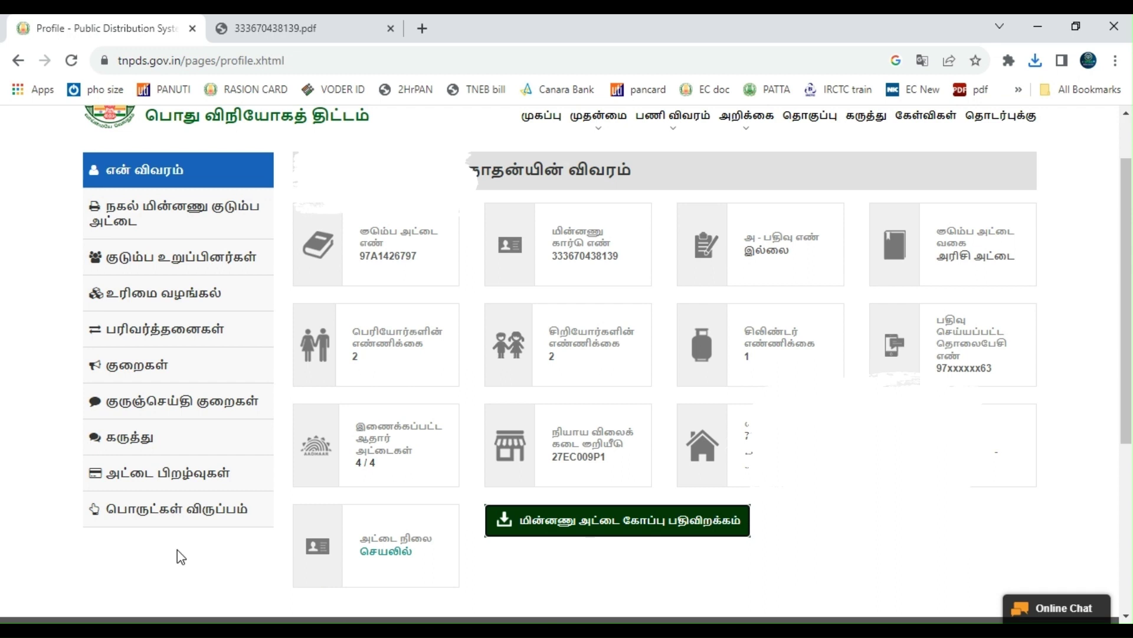
{"action": "left_click", "coordinate": [190, 481]}
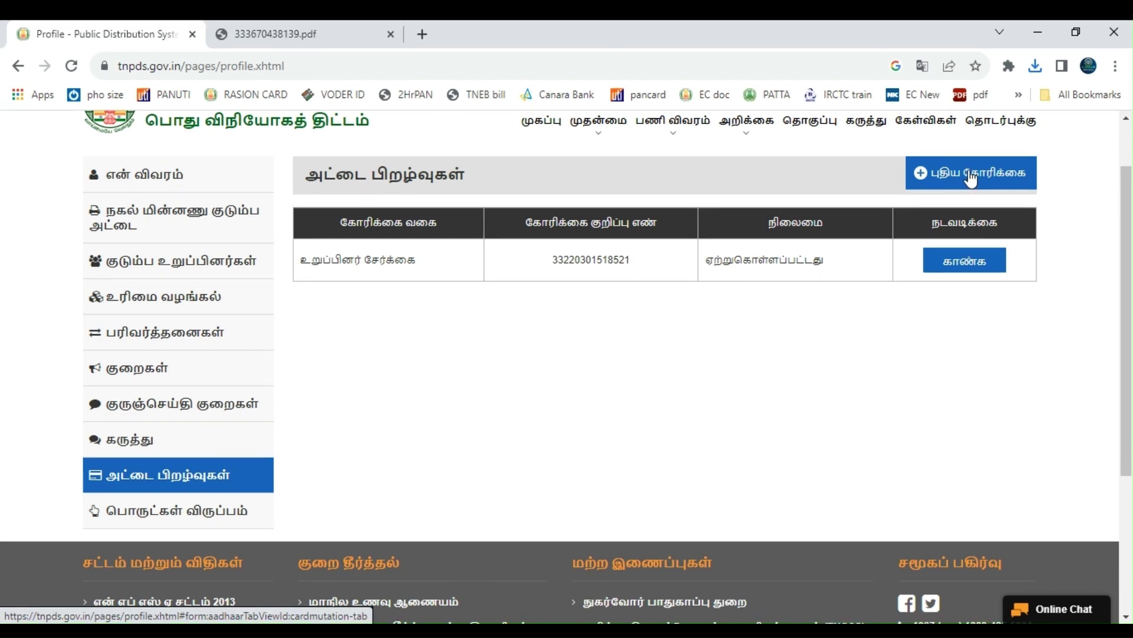
{"action": "left_click", "coordinate": [968, 177]}
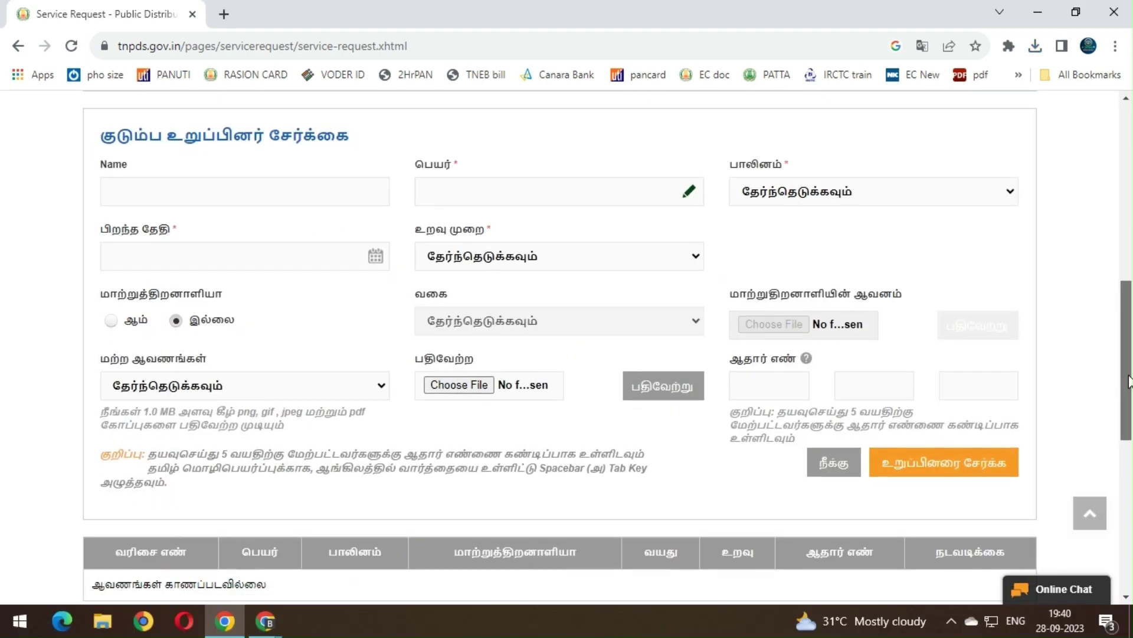
{"action": "left_click", "coordinate": [283, 197]}
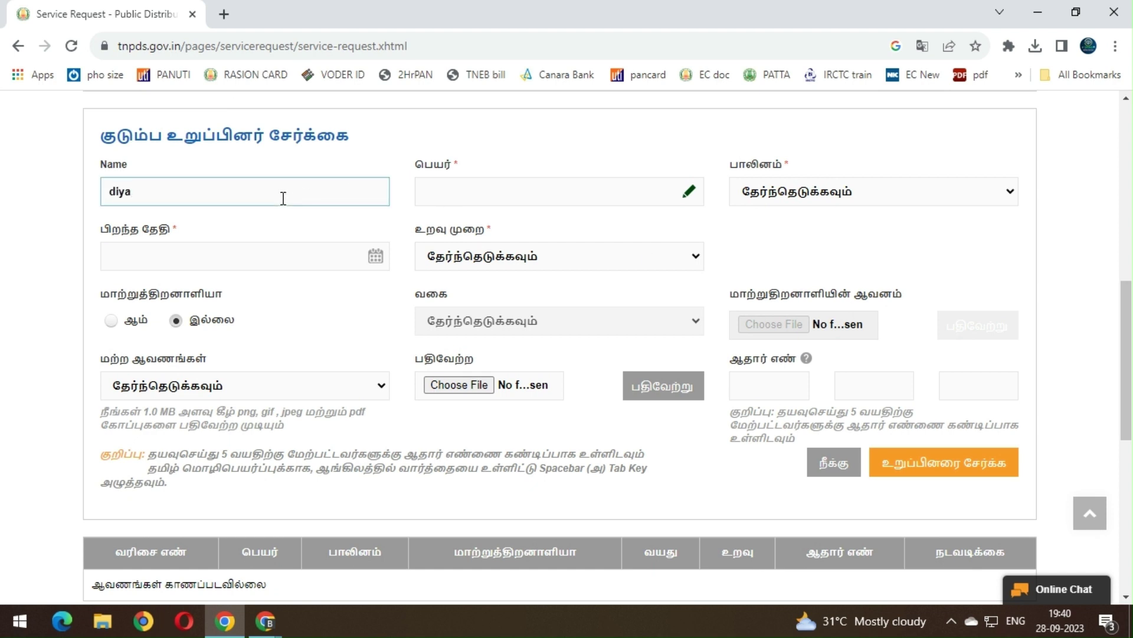
{"action": "left_click", "coordinate": [492, 194]}
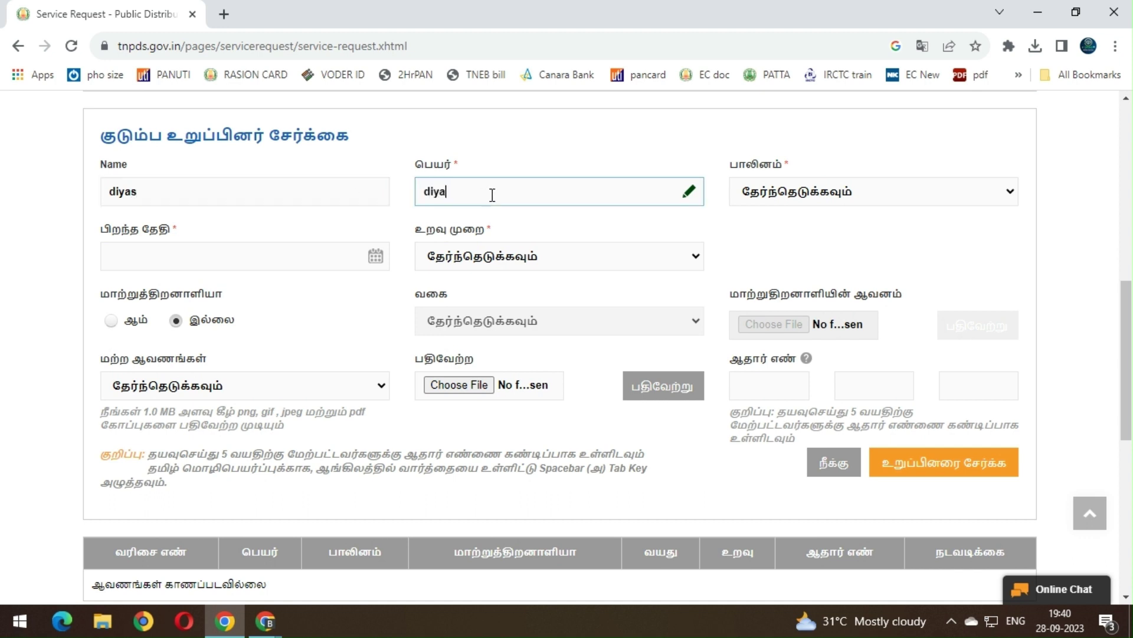
{"action": "left_click", "coordinate": [800, 203]}
{"action": "left_click", "coordinate": [779, 231]}
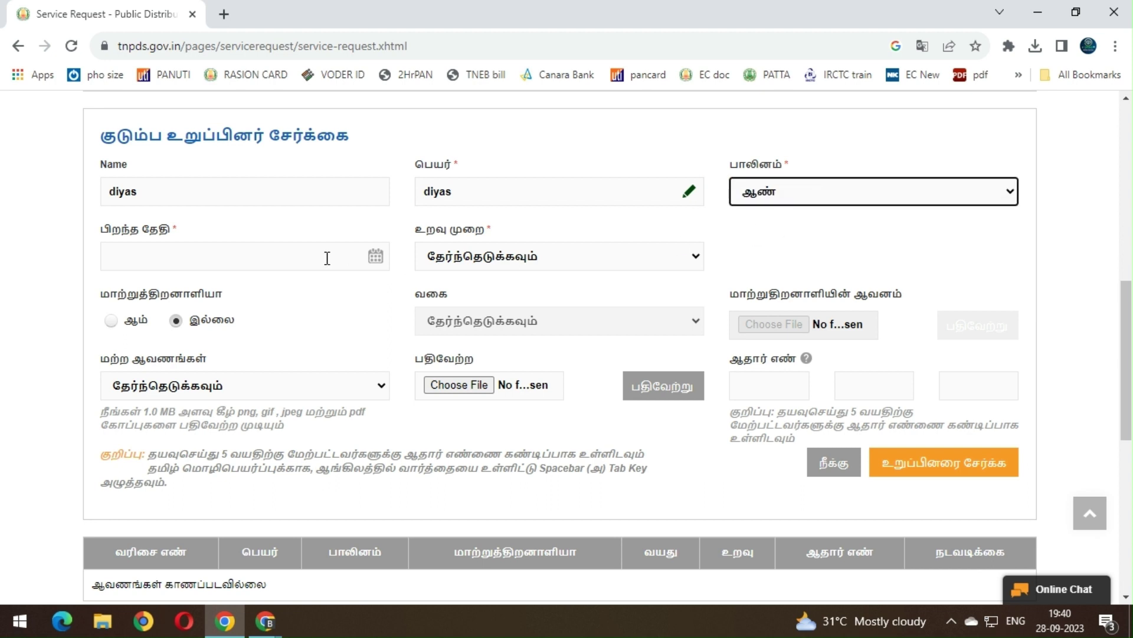
{"action": "left_click", "coordinate": [324, 257]}
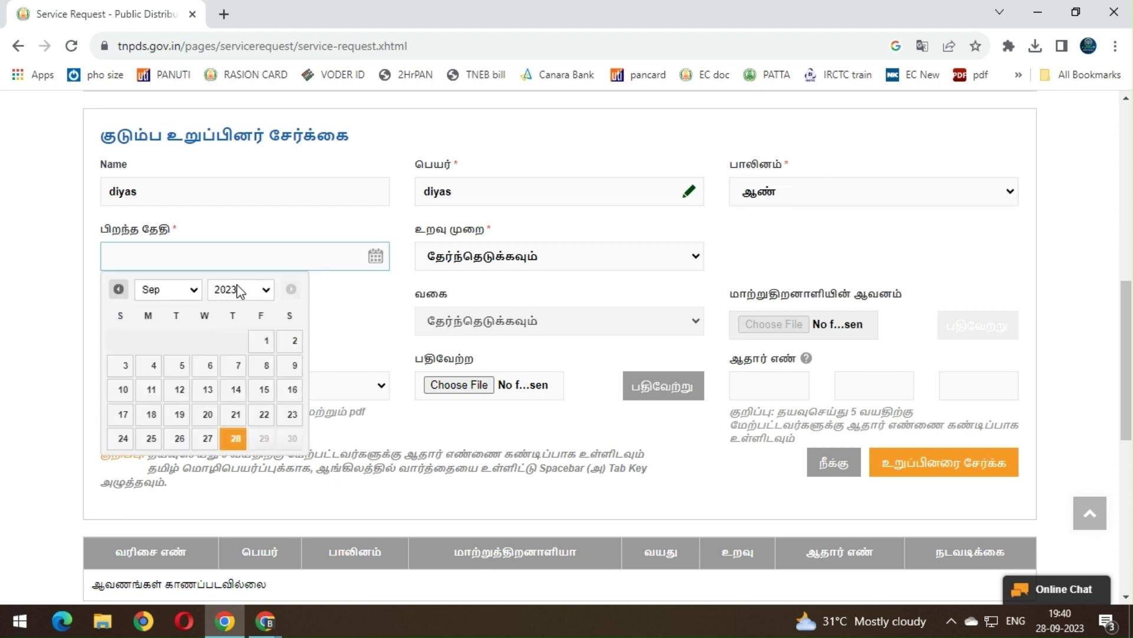
{"action": "left_click", "coordinate": [238, 287]}
{"action": "left_click", "coordinate": [219, 395]}
{"action": "left_click", "coordinate": [237, 341]}
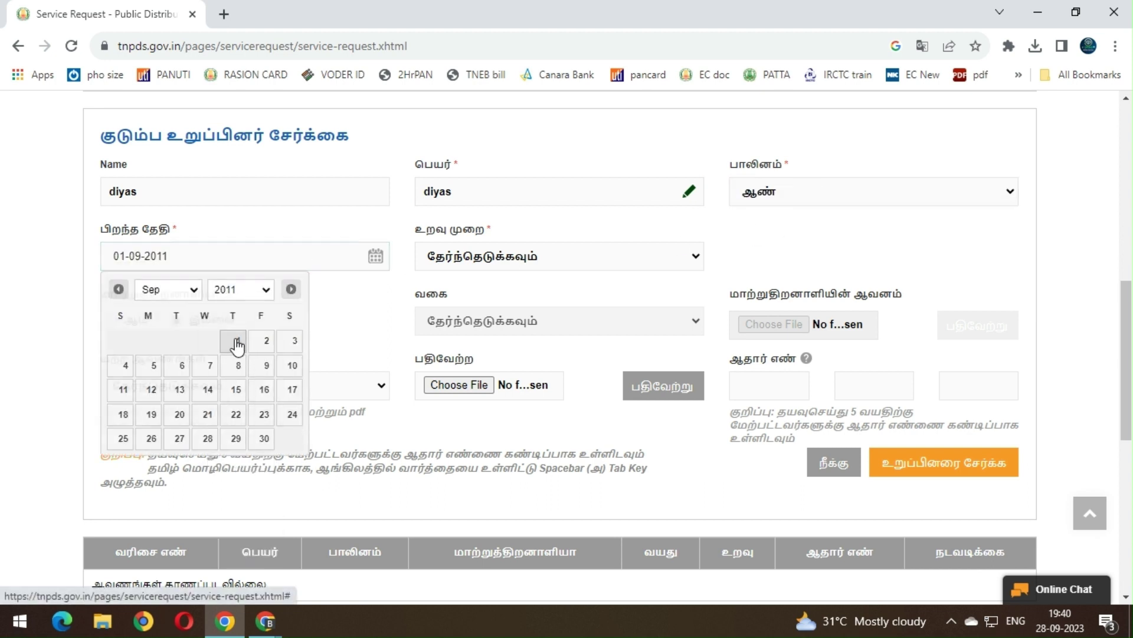
{"action": "left_click", "coordinate": [509, 260]}
{"action": "left_click", "coordinate": [470, 458]}
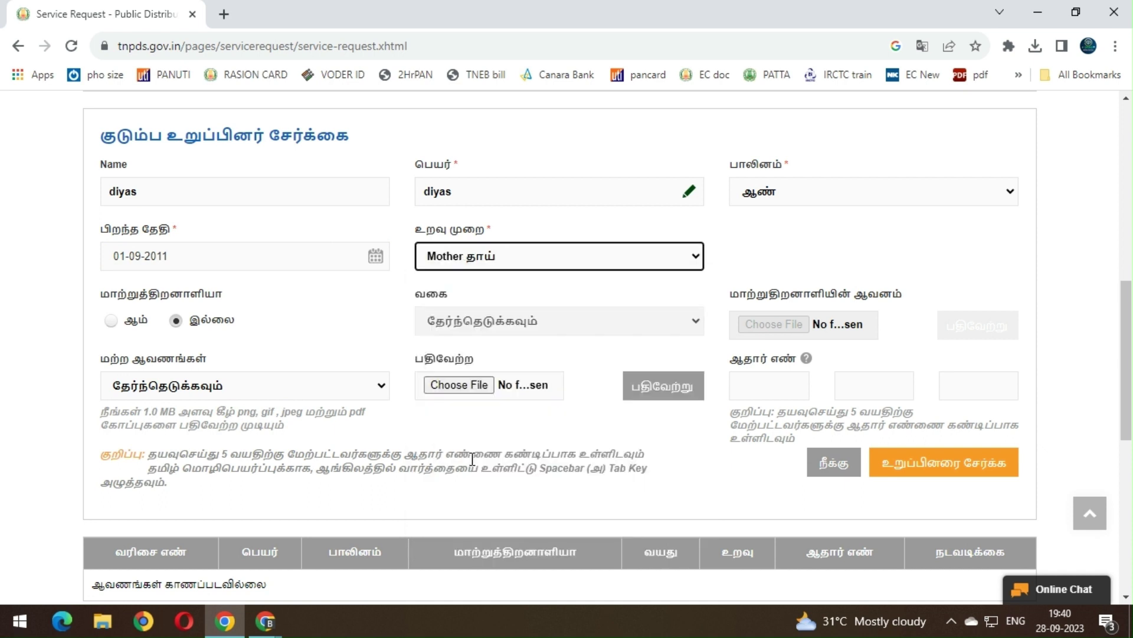
Upload an Aadhaar card document, enter the member's Aadhaar number and add the member.
{"action": "left_click", "coordinate": [169, 397]}
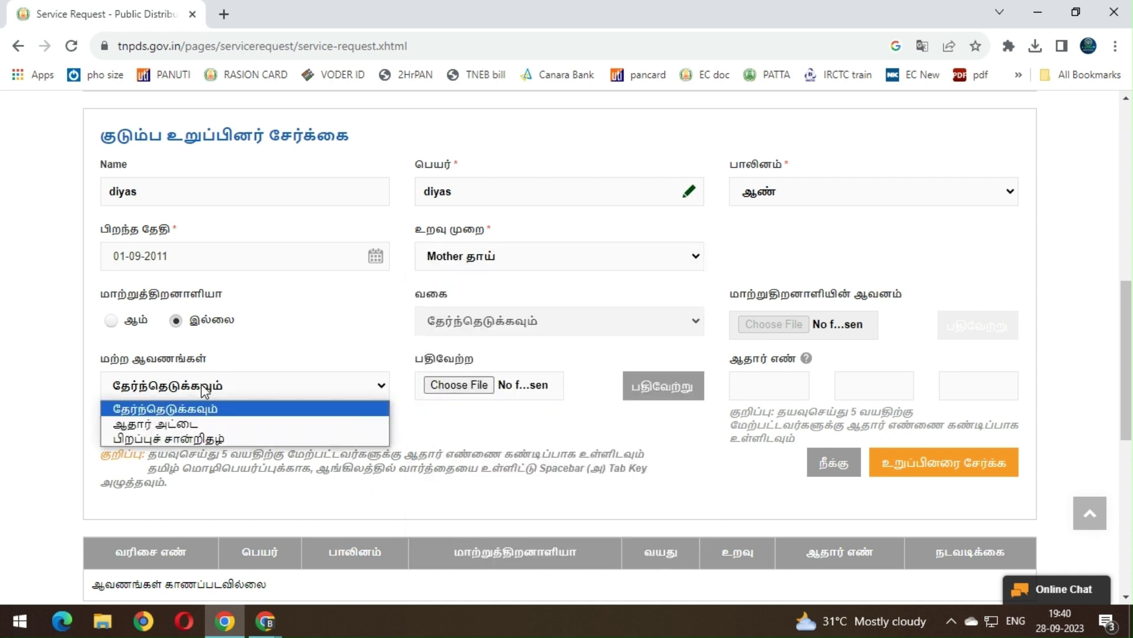
{"action": "left_click", "coordinate": [162, 421]}
{"action": "left_click", "coordinate": [464, 391]}
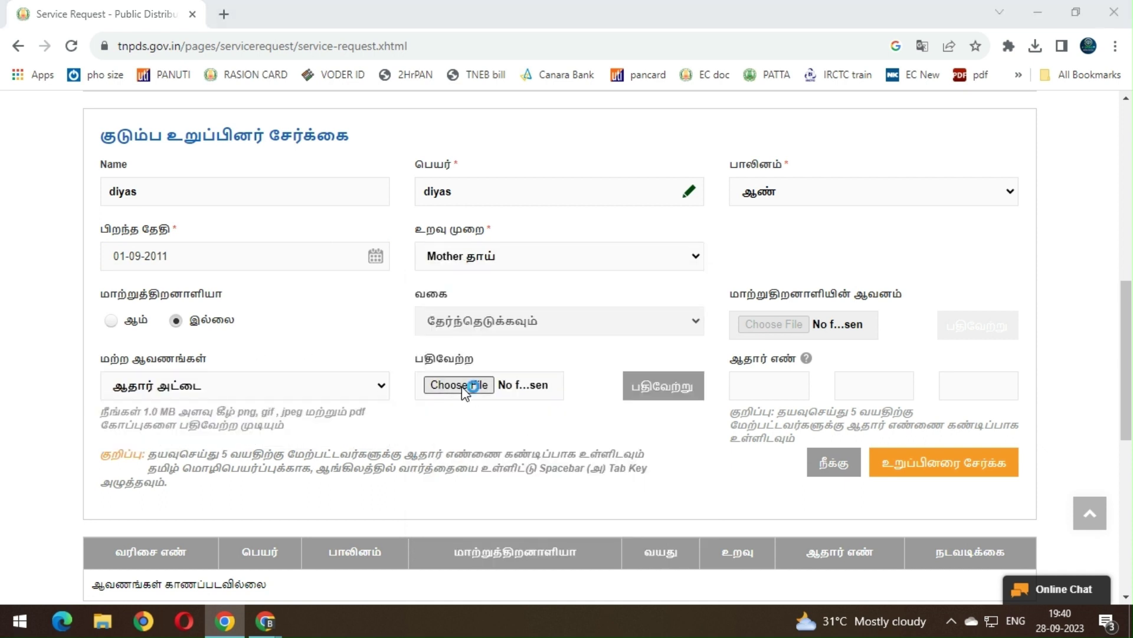
{"action": "left_click", "coordinate": [683, 392]}
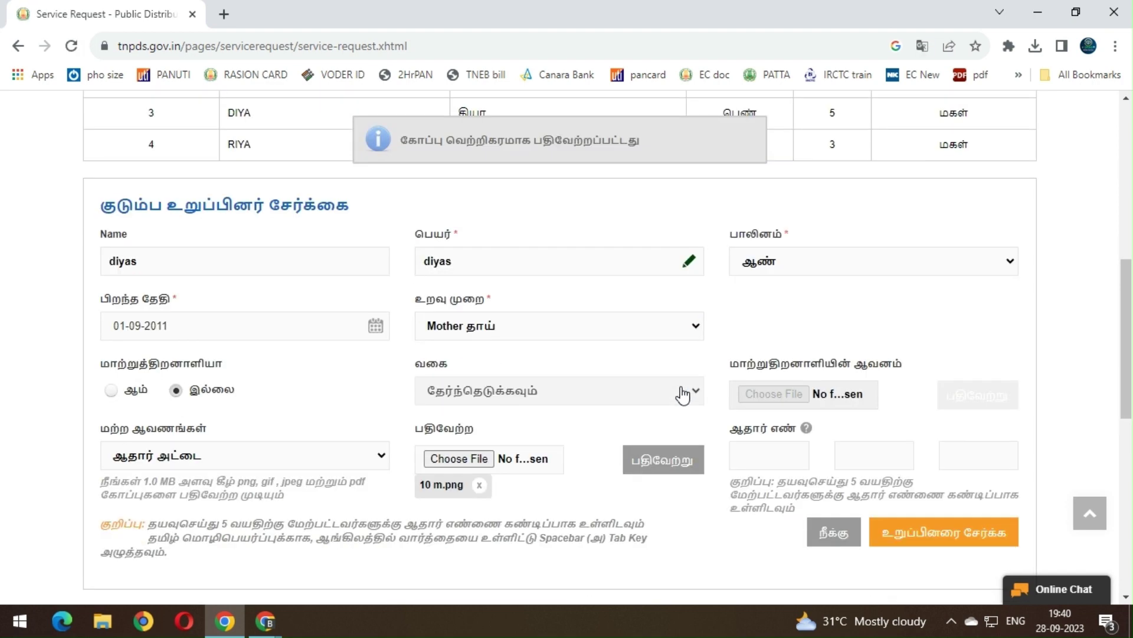
{"action": "left_click_drag", "start_coordinate": [1125, 327], "coordinate": [1125, 349]}
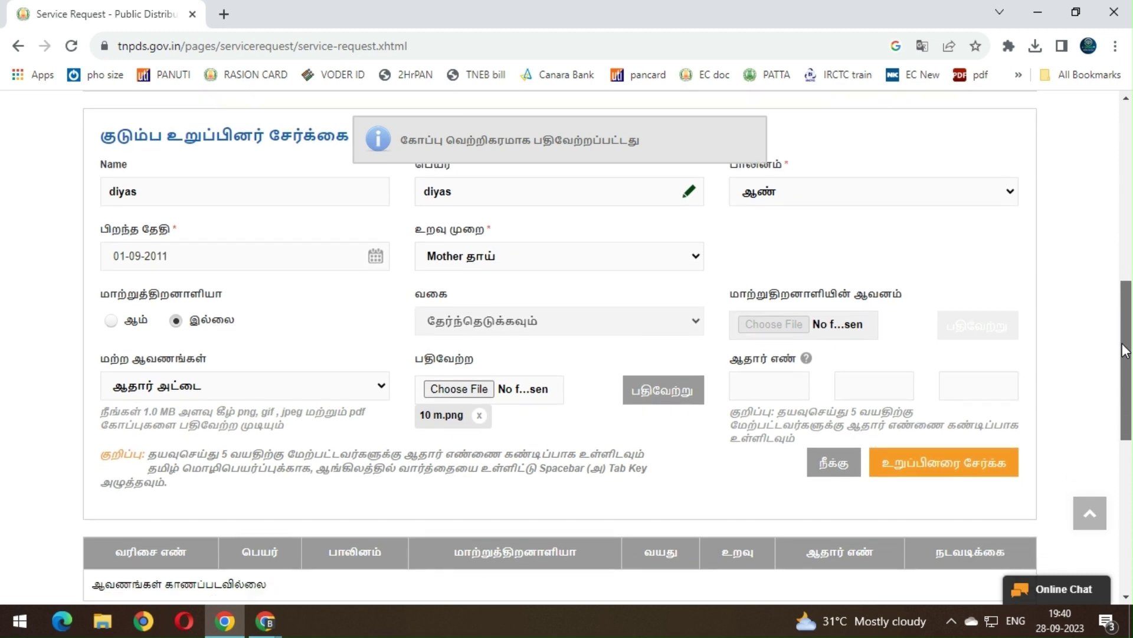
{"action": "left_click", "coordinate": [760, 382]}
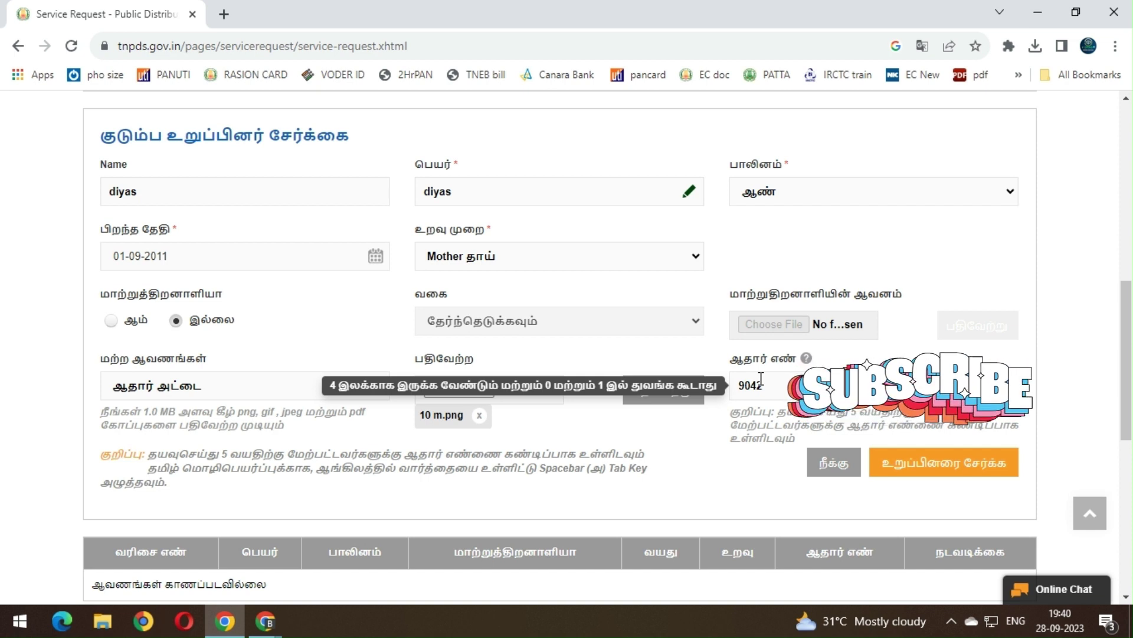
{"action": "key", "text": "Return"}
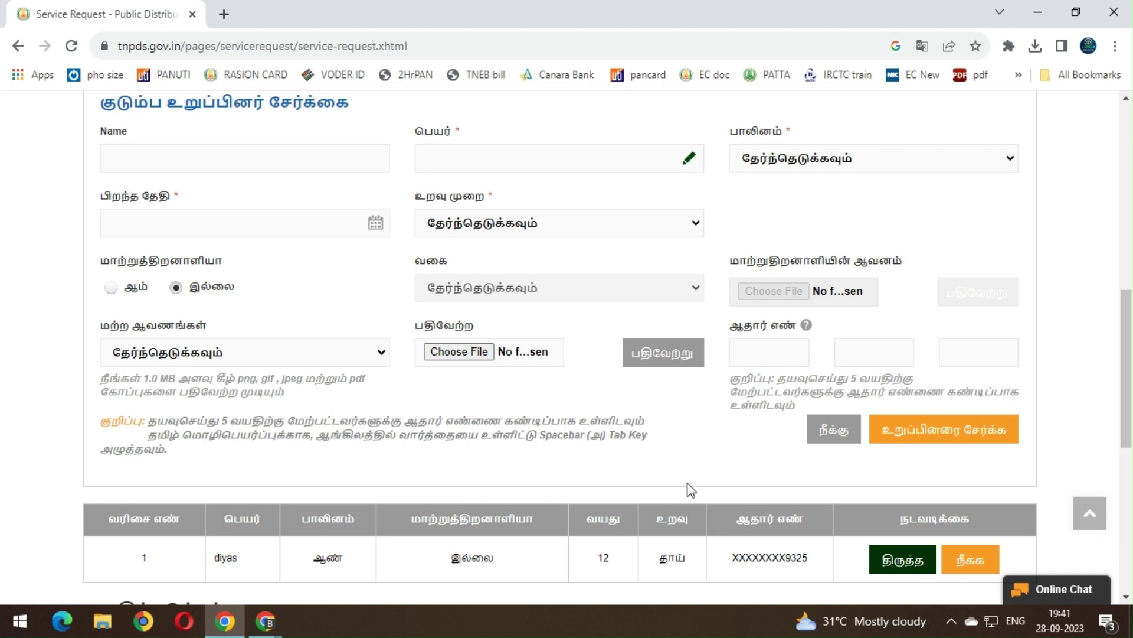
Accept the declaration and submit the member-addition request.
{"action": "scroll", "coordinate": [687, 483], "scroll_direction": "down", "scroll_amount": 5}
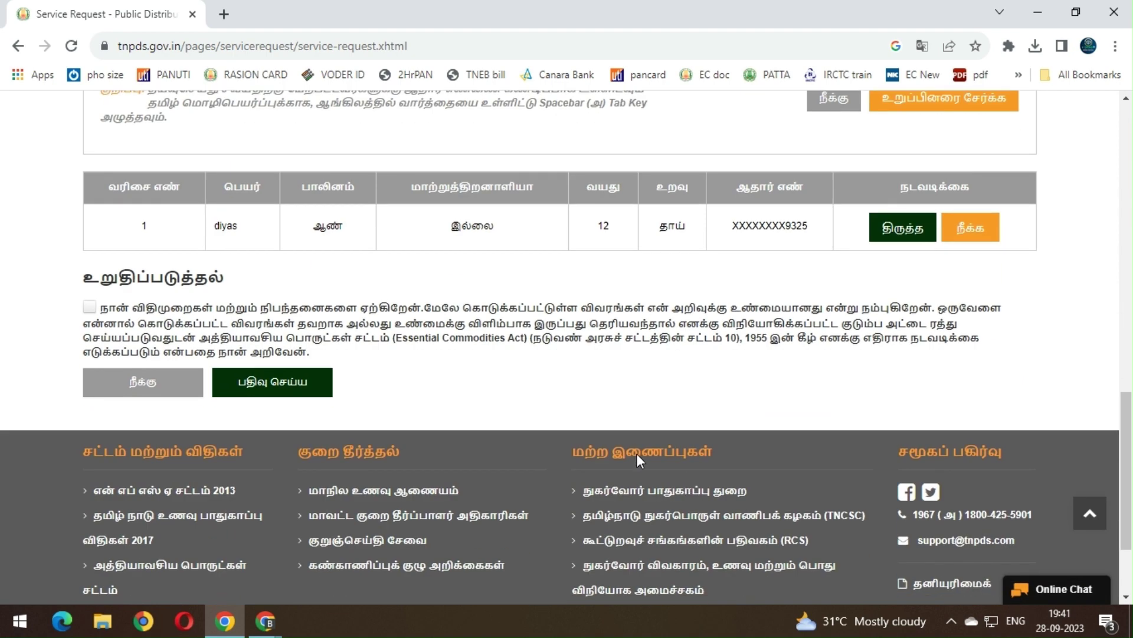
{"action": "left_click", "coordinate": [90, 306]}
{"action": "left_click", "coordinate": [303, 389]}
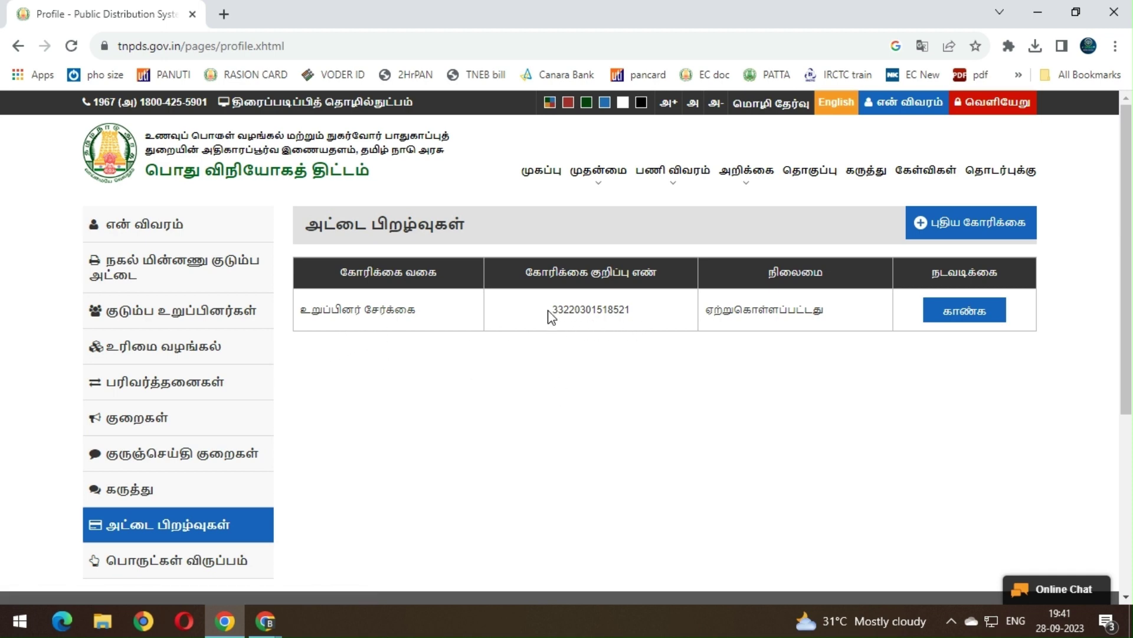
Open the details of the newly listed request to see its accepted status.
{"action": "left_click_drag", "start_coordinate": [549, 309], "coordinate": [650, 318]}
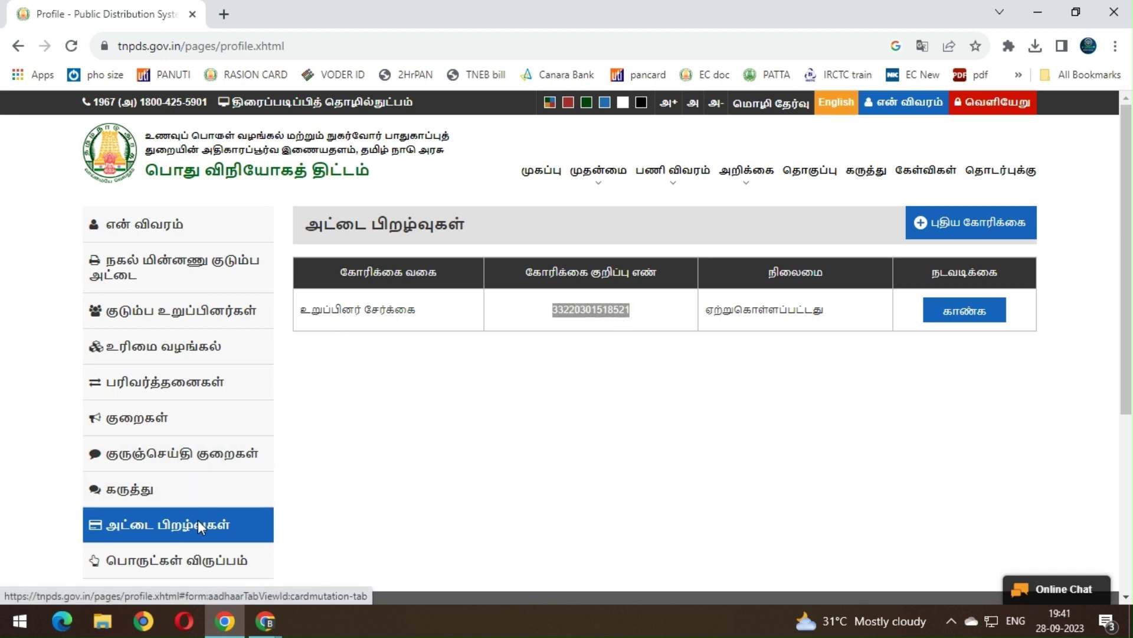
{"action": "left_click", "coordinate": [565, 353]}
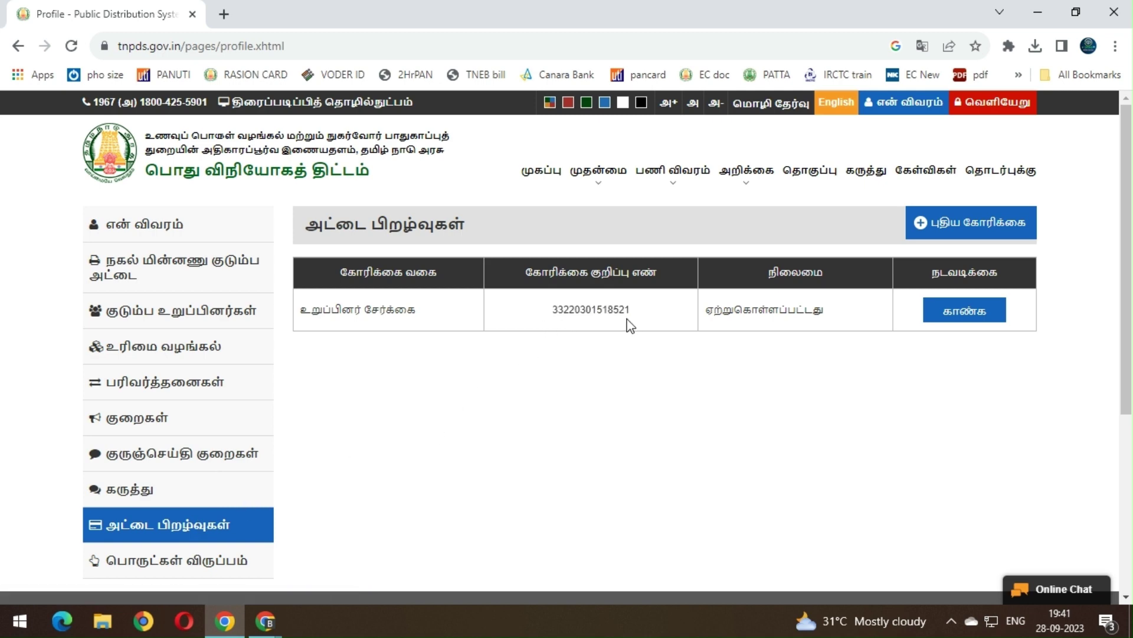
{"action": "left_click", "coordinate": [978, 305]}
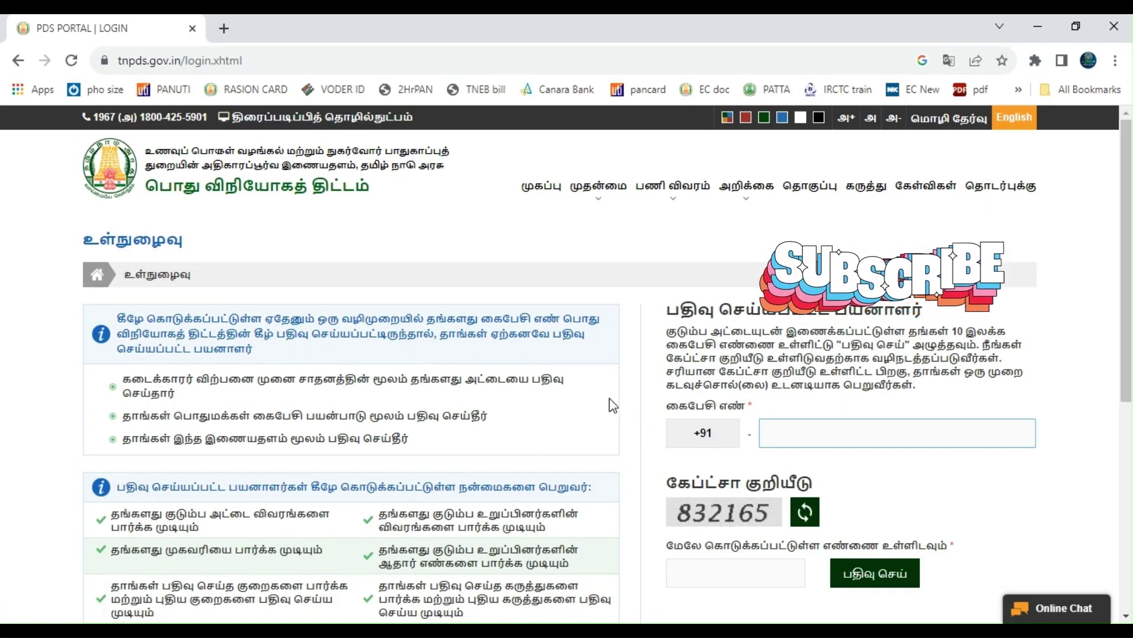
Go back to the card changes list, start another request and show the service options.
{"action": "scroll", "coordinate": [700, 247], "scroll_direction": "down", "scroll_amount": 3}
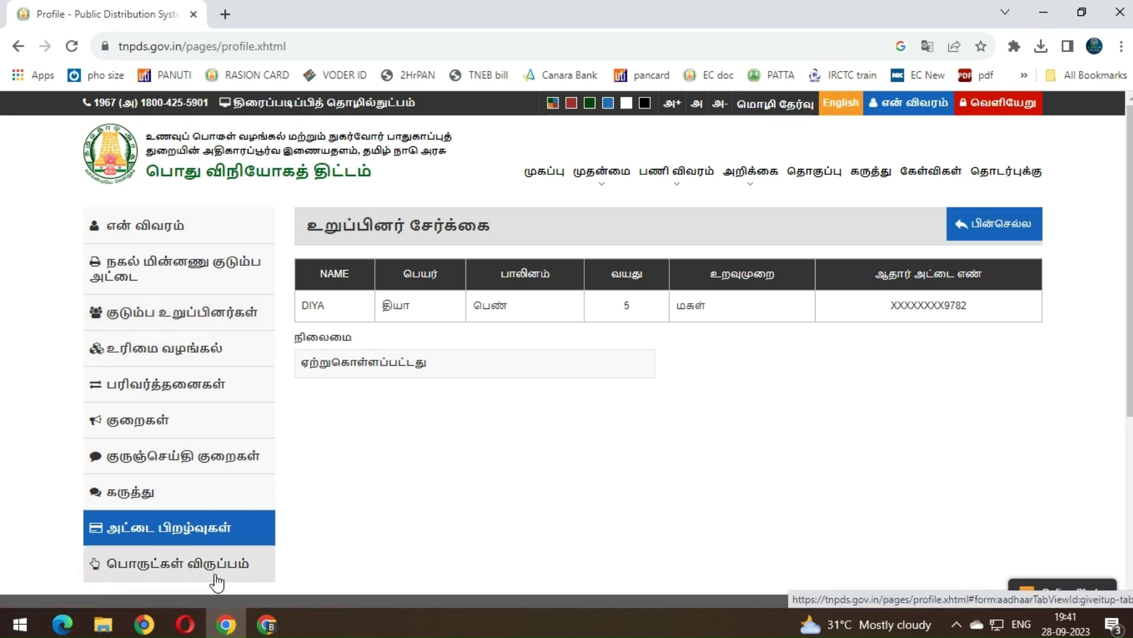
{"action": "left_click", "coordinate": [1003, 235]}
{"action": "left_click", "coordinate": [1000, 227]}
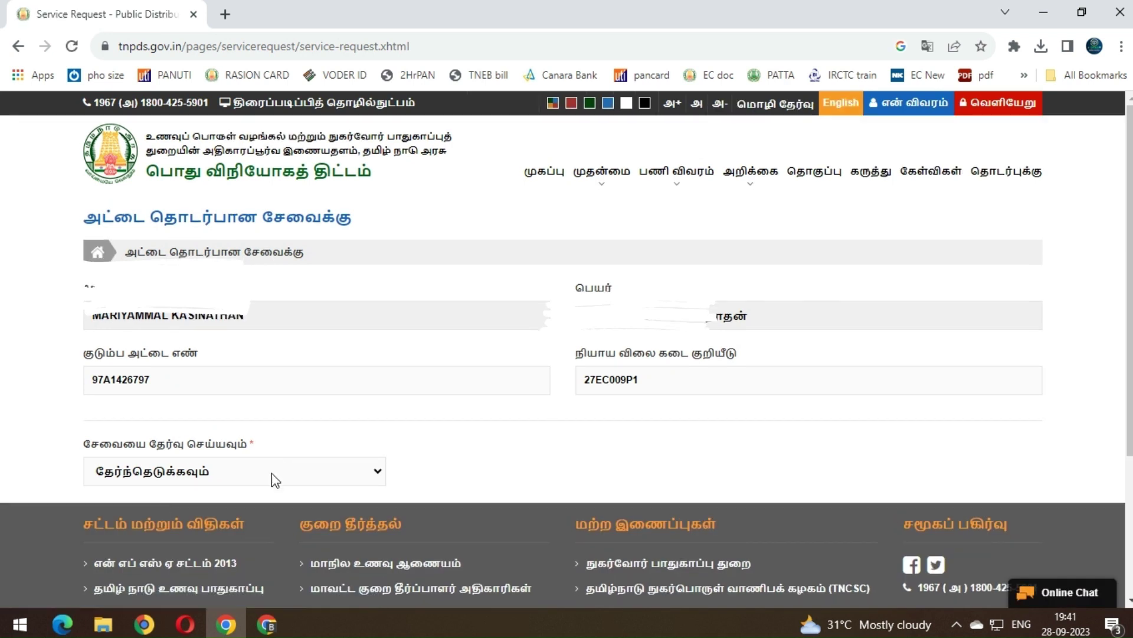
{"action": "left_click", "coordinate": [274, 475]}
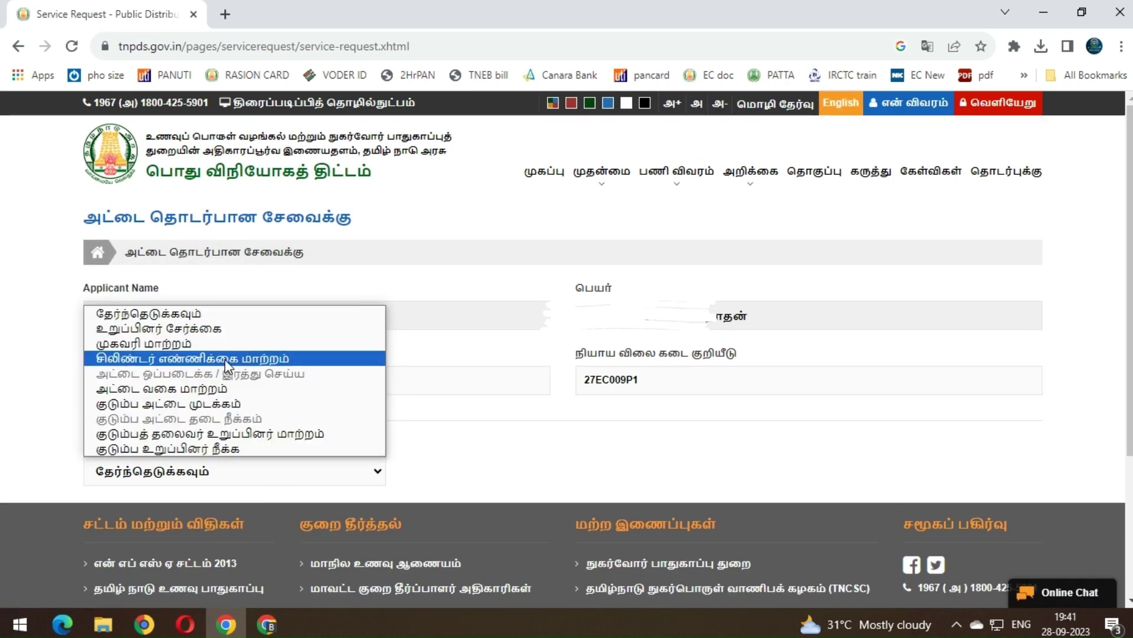
Choose family member removal, set the document type to marriage certificate and upload 10 m.png.
{"action": "left_click", "coordinate": [208, 449]}
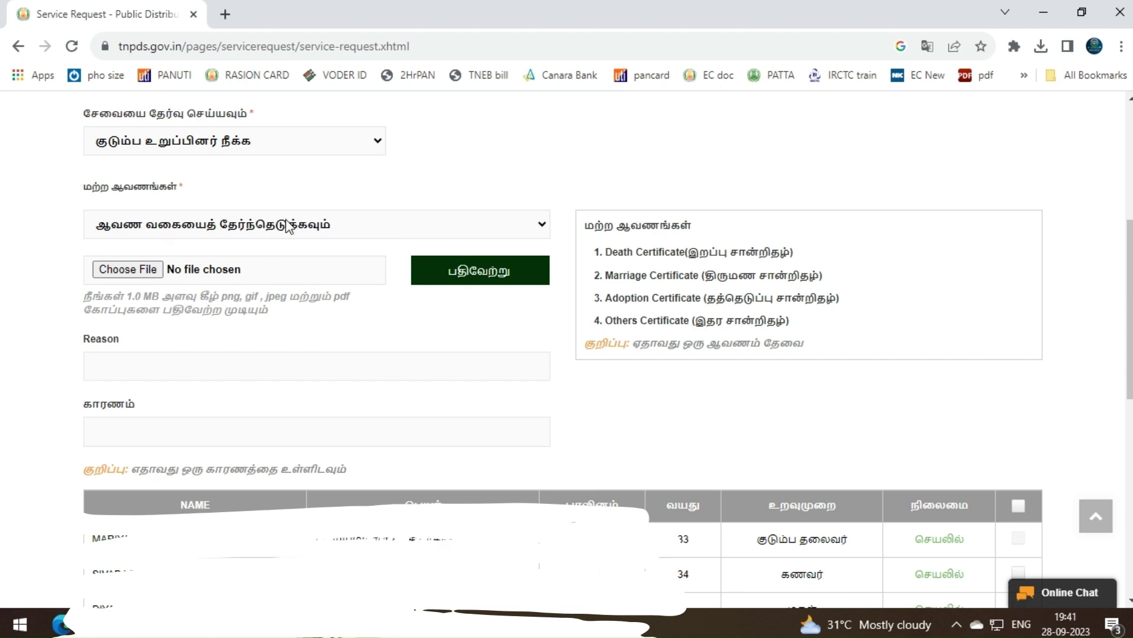
{"action": "left_click", "coordinate": [287, 226]}
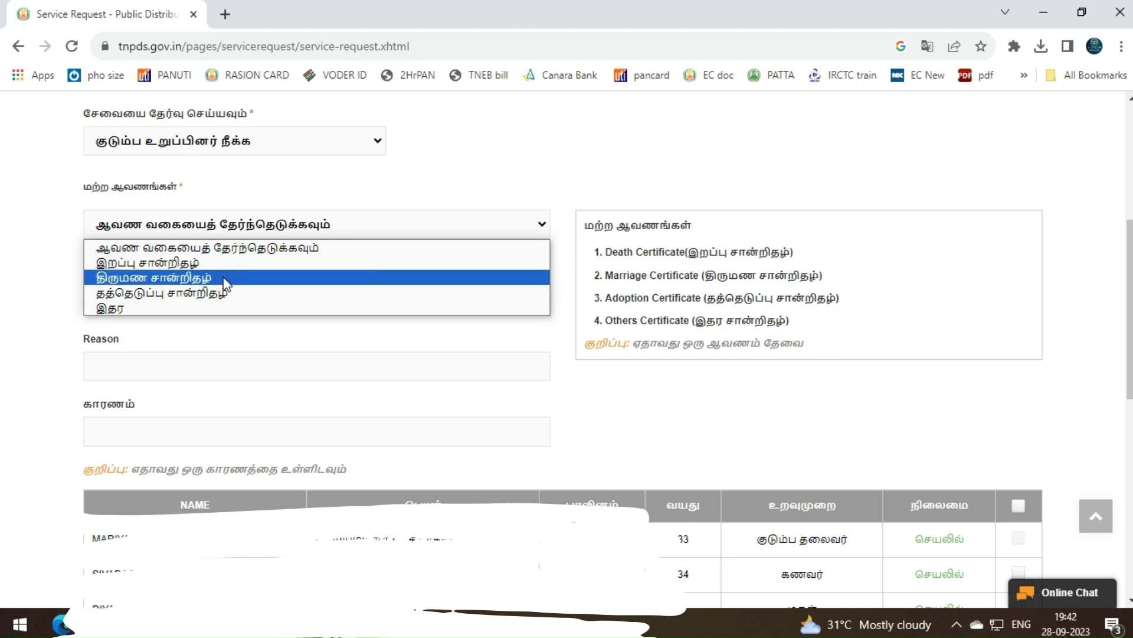
{"action": "left_click", "coordinate": [224, 278]}
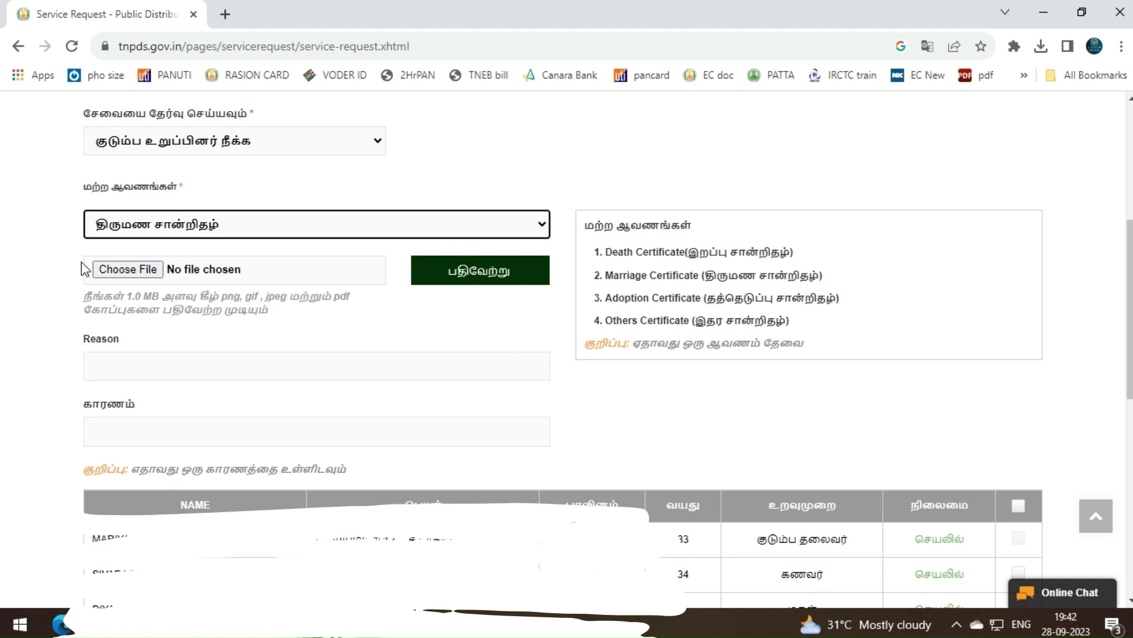
{"action": "left_click", "coordinate": [148, 273]}
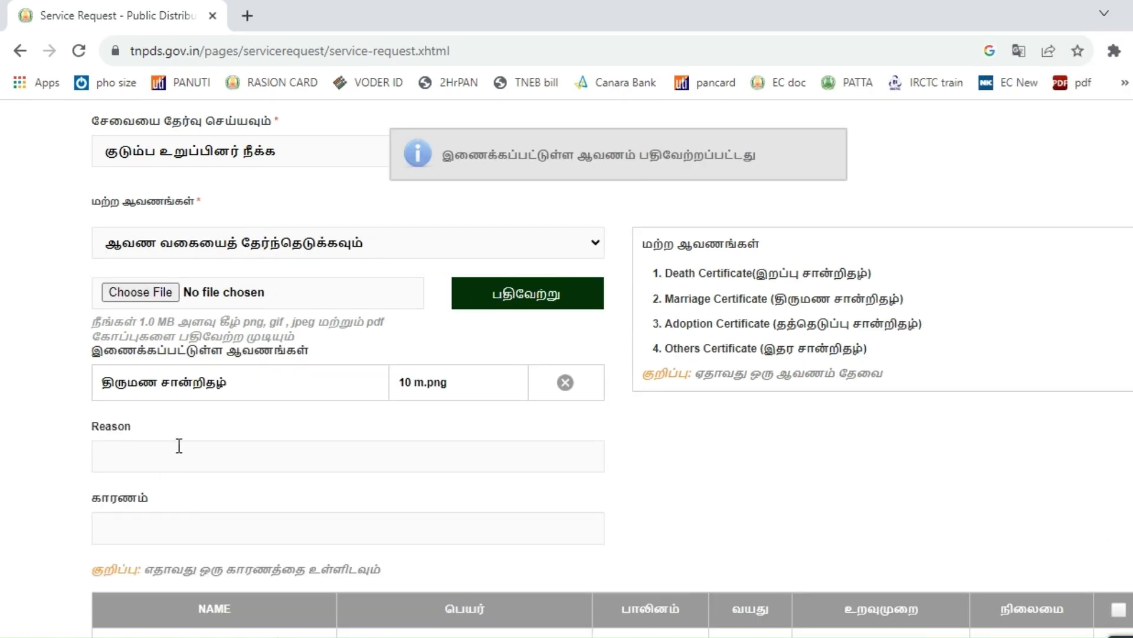
{"action": "left_click", "coordinate": [179, 452]}
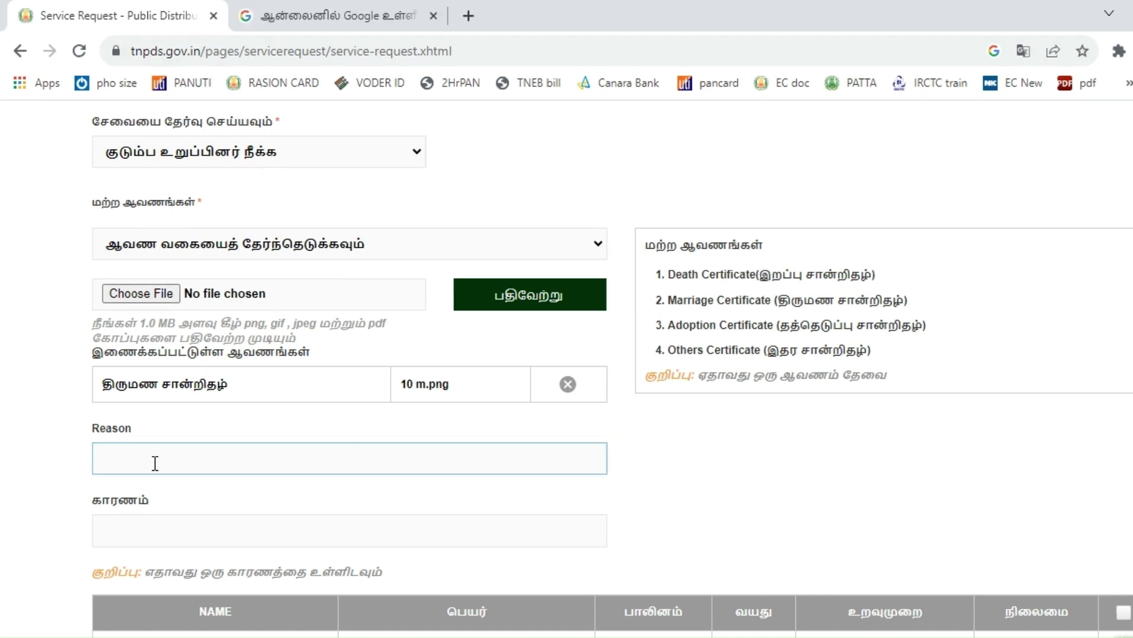
Paste the Tamil new-ration-card reason into Reason and its opening phrase into காரணம்.
{"action": "key", "text": "ctrl+v"}
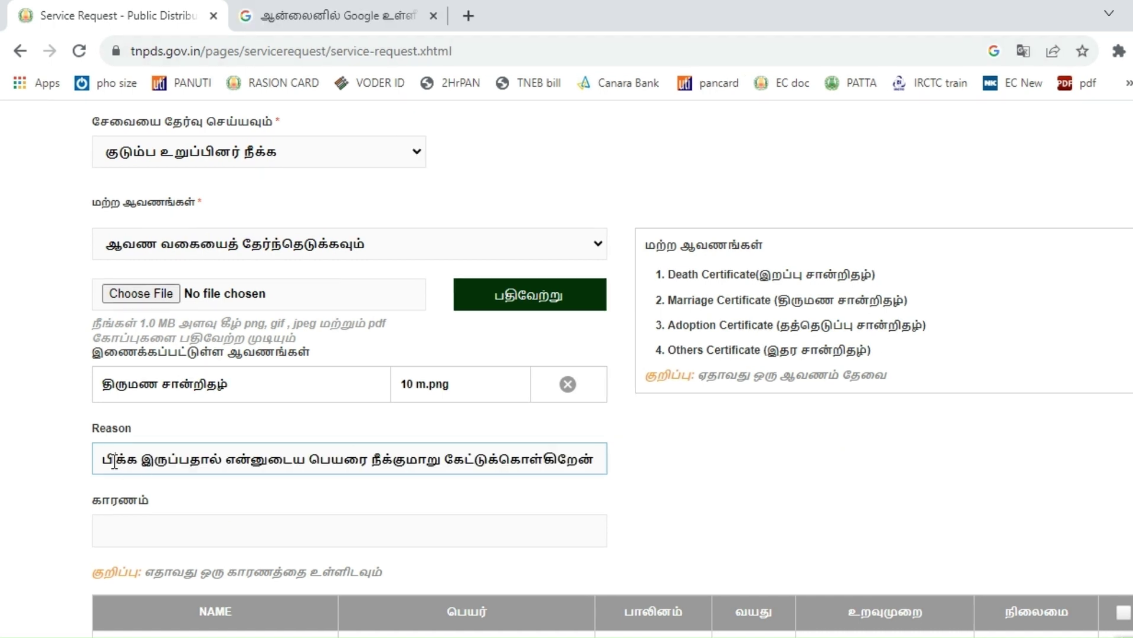
{"action": "scroll", "coordinate": [105, 461], "scroll_direction": "left", "scroll_amount": 5}
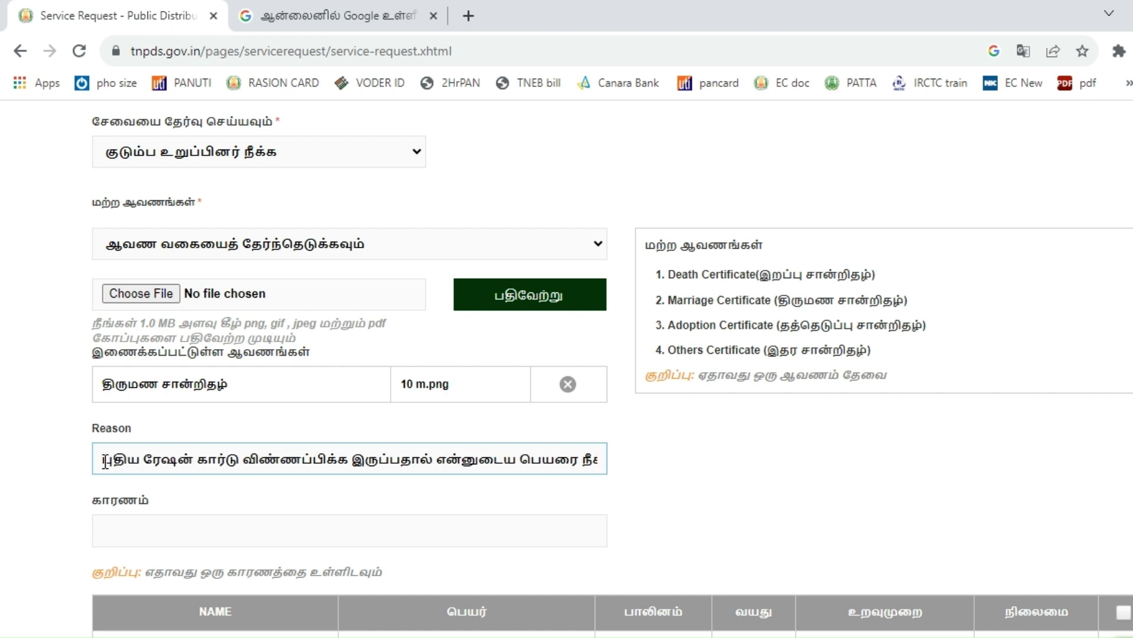
{"action": "left_click_drag", "start_coordinate": [104, 460], "coordinate": [435, 472]}
{"action": "key", "text": "ctrl+c"}
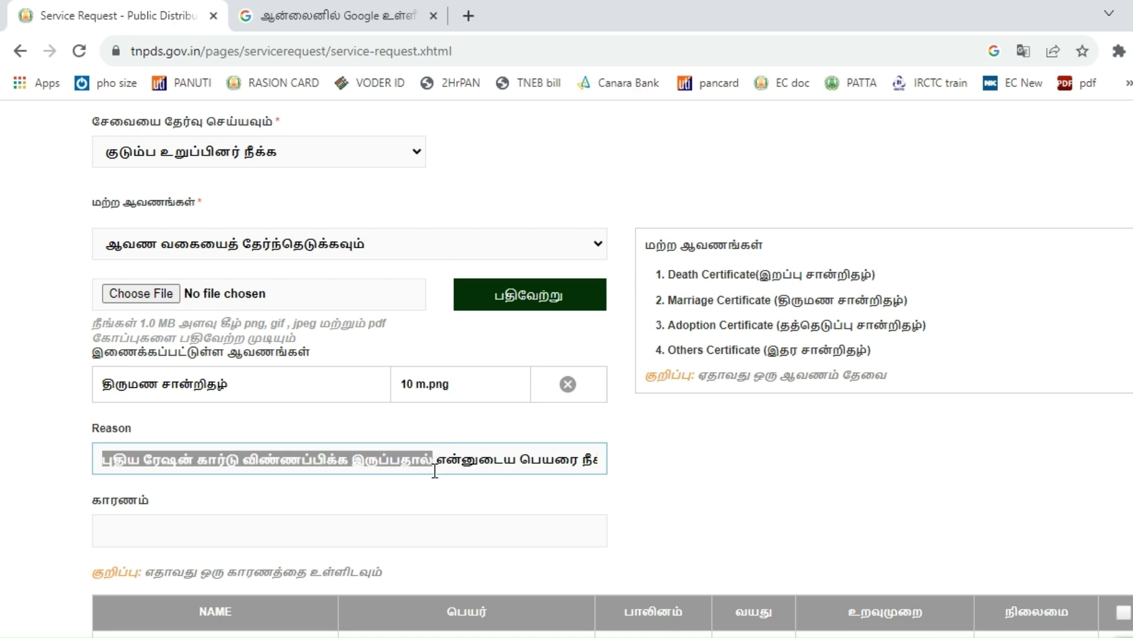
{"action": "left_click", "coordinate": [228, 530]}
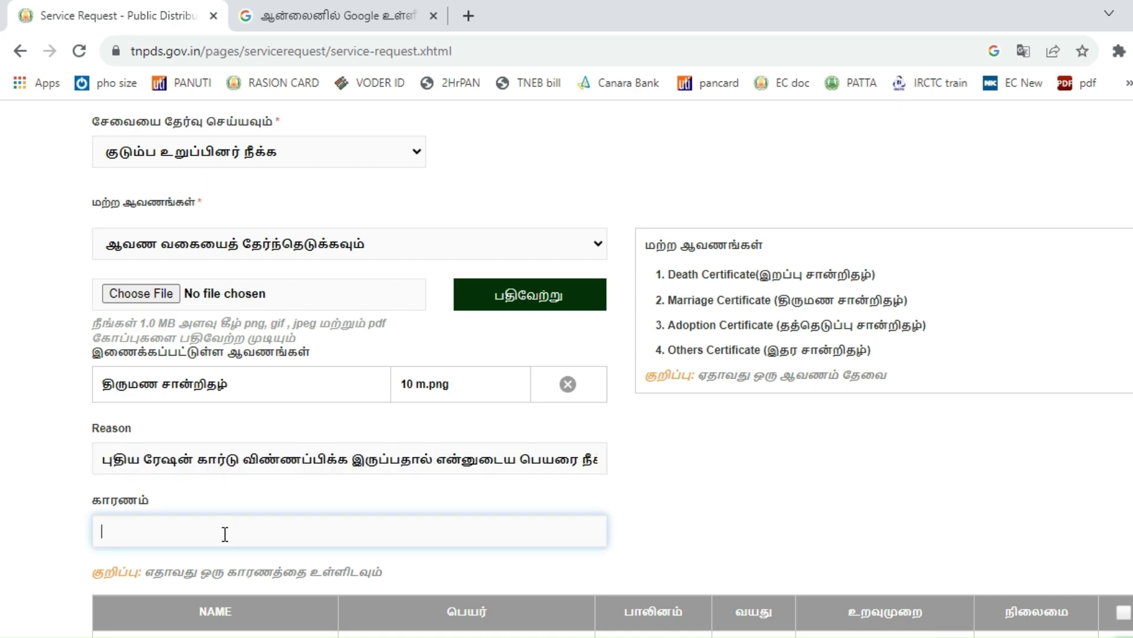
{"action": "key", "text": "ctrl+v"}
{"action": "left_click", "coordinate": [225, 534]}
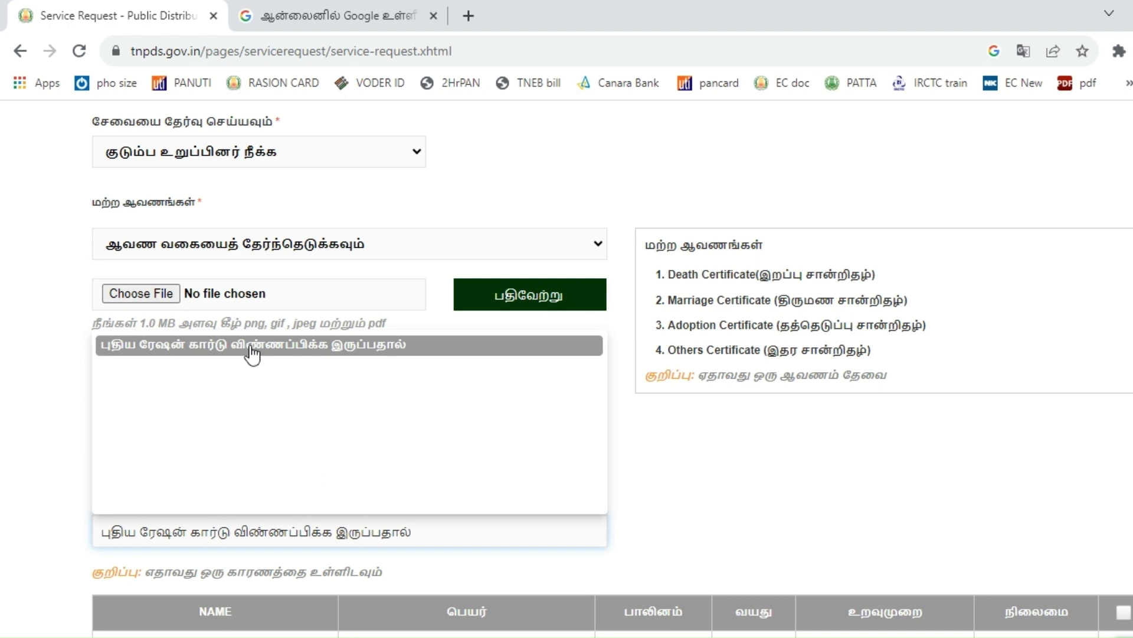
{"action": "left_click", "coordinate": [252, 349]}
Reselect the Reason text following இருப்பதால் and leave the field.
{"action": "left_click", "coordinate": [436, 461]}
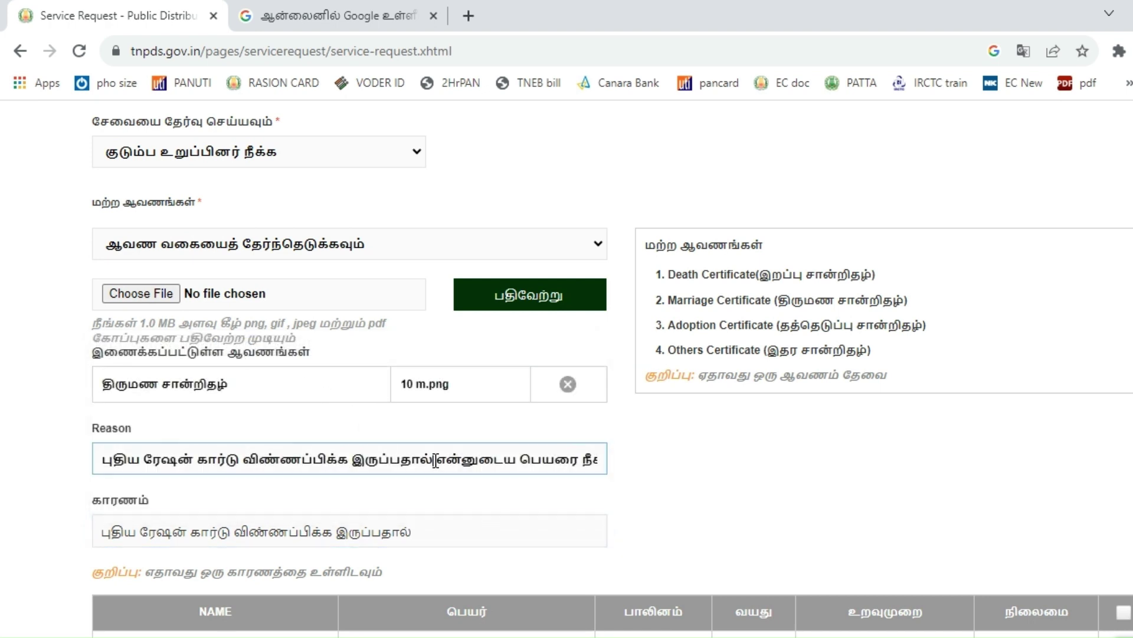
{"action": "left_click_drag", "start_coordinate": [437, 461], "coordinate": [599, 471]}
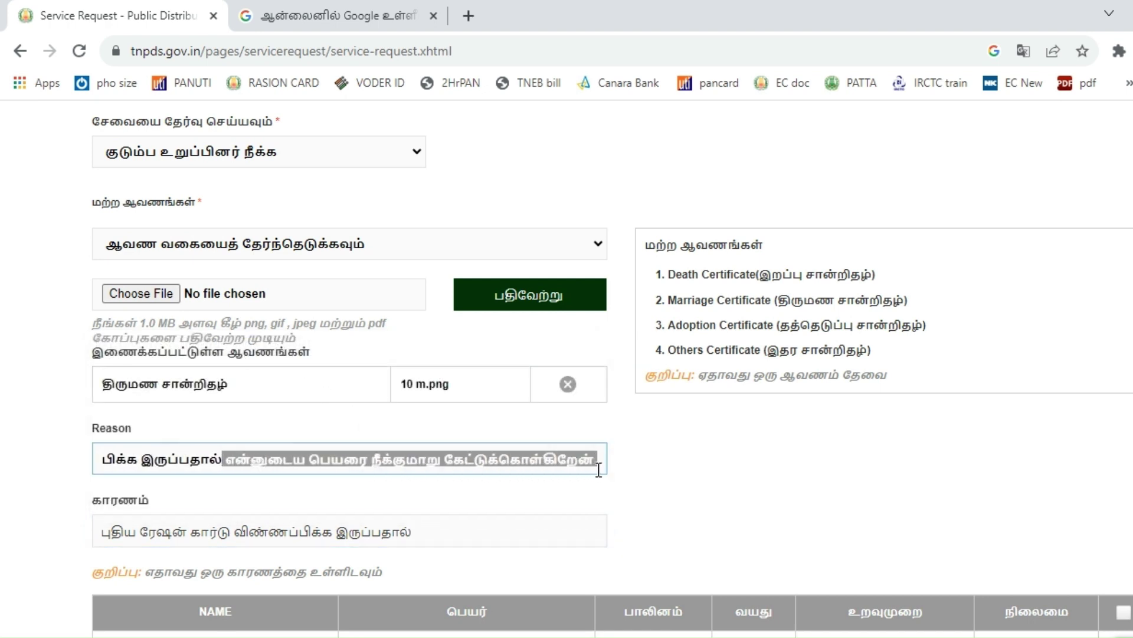
{"action": "key", "text": "Tab"}
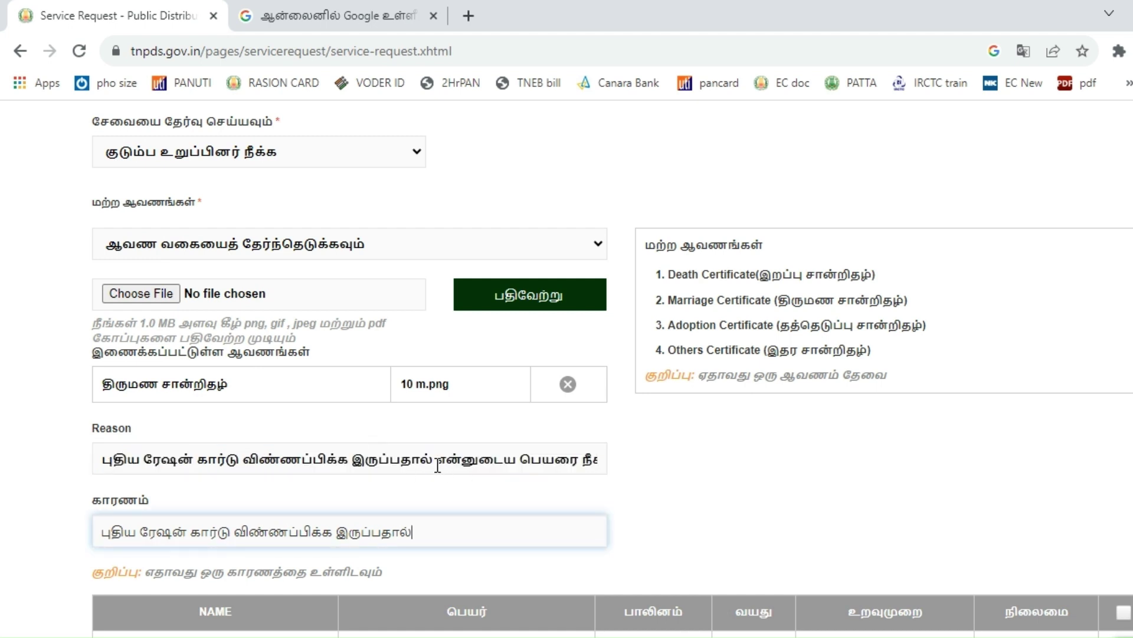
{"action": "left_click", "coordinate": [437, 461]}
{"action": "left_click_drag", "start_coordinate": [436, 461], "coordinate": [599, 470]}
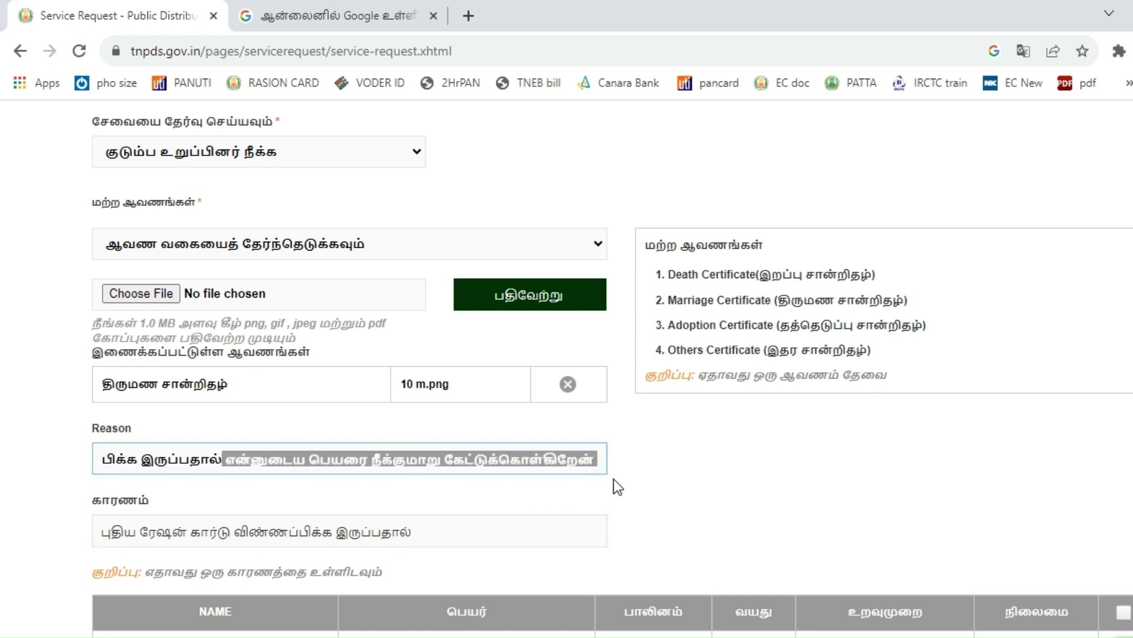
{"action": "left_click", "coordinate": [614, 480]}
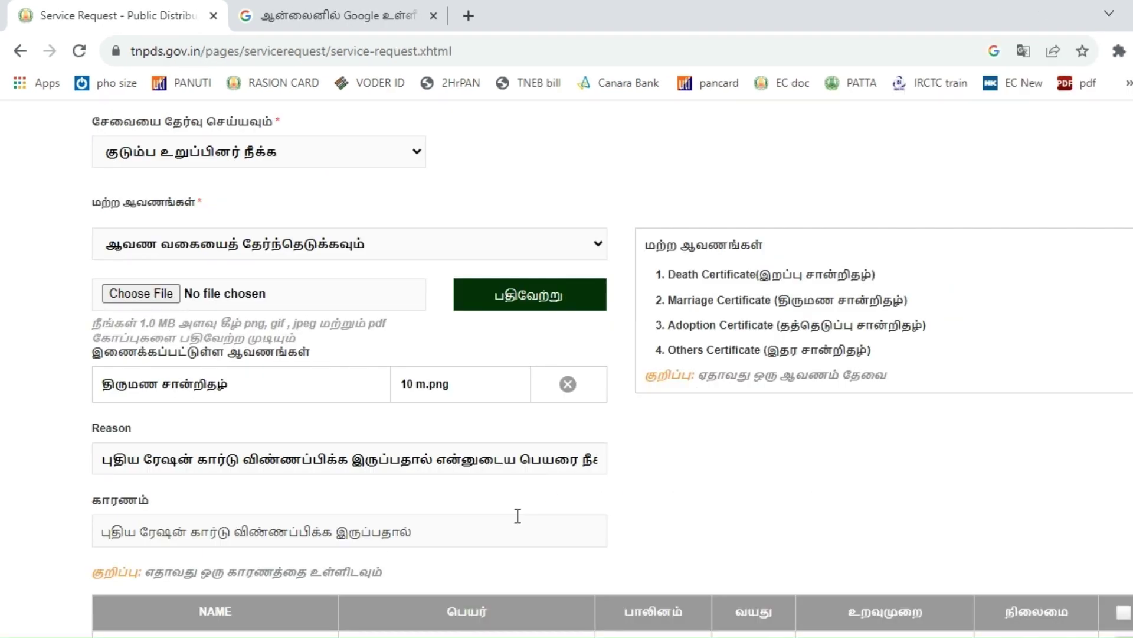
Tick the 5-year-old daughter's row in the member table for removal.
{"action": "scroll", "coordinate": [518, 515], "scroll_direction": "down", "scroll_amount": 5}
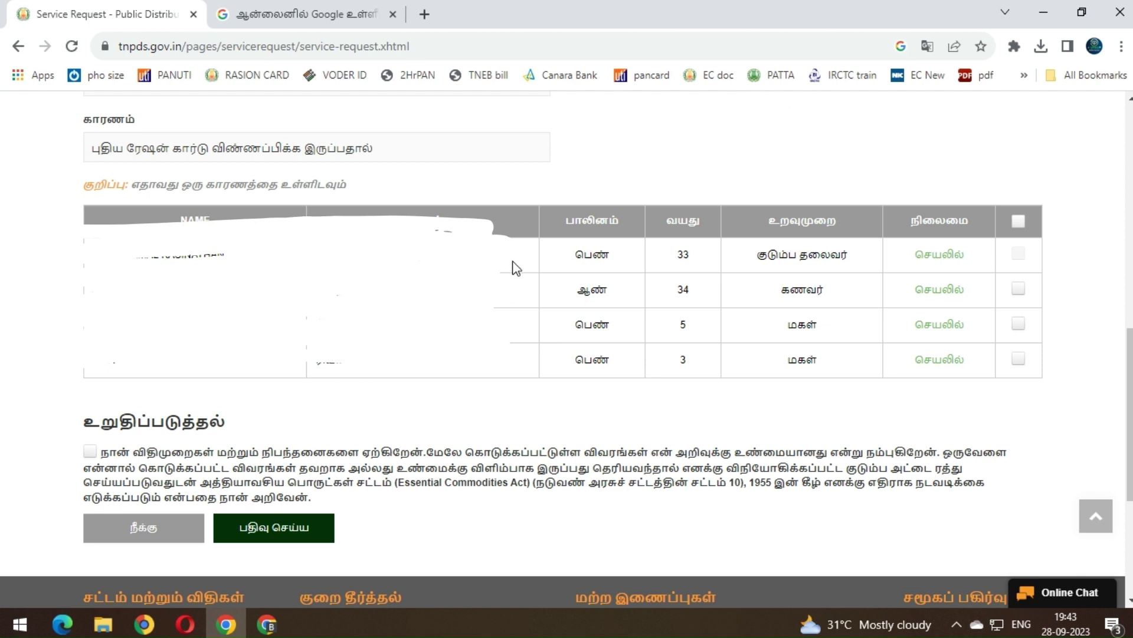
{"action": "left_click_drag", "start_coordinate": [520, 251], "coordinate": [531, 356]}
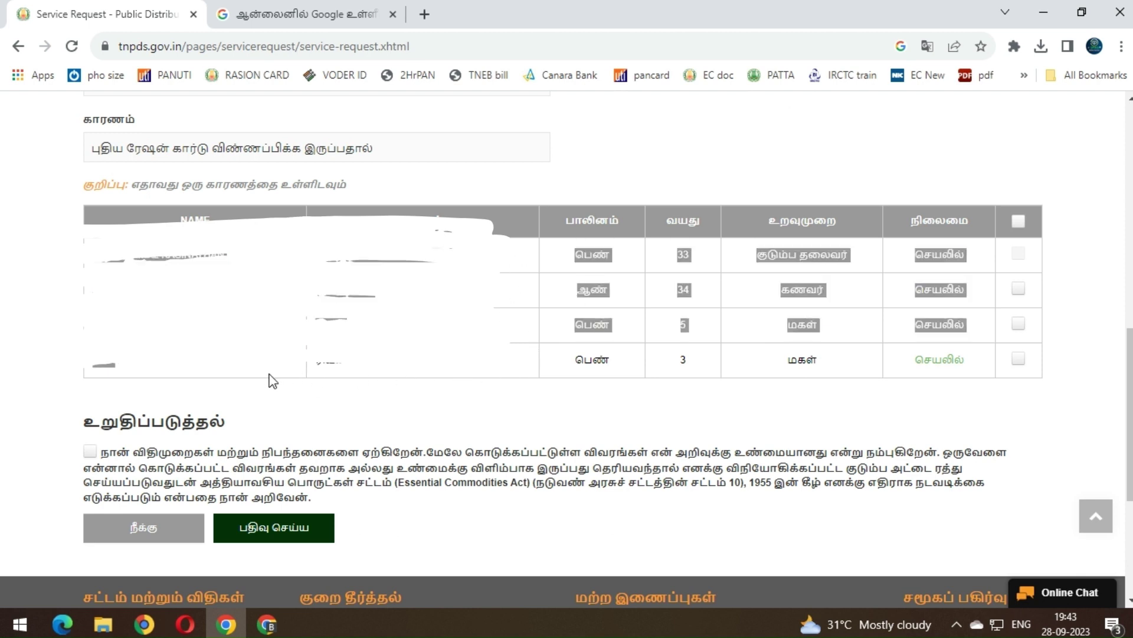
{"action": "left_click", "coordinate": [173, 390]}
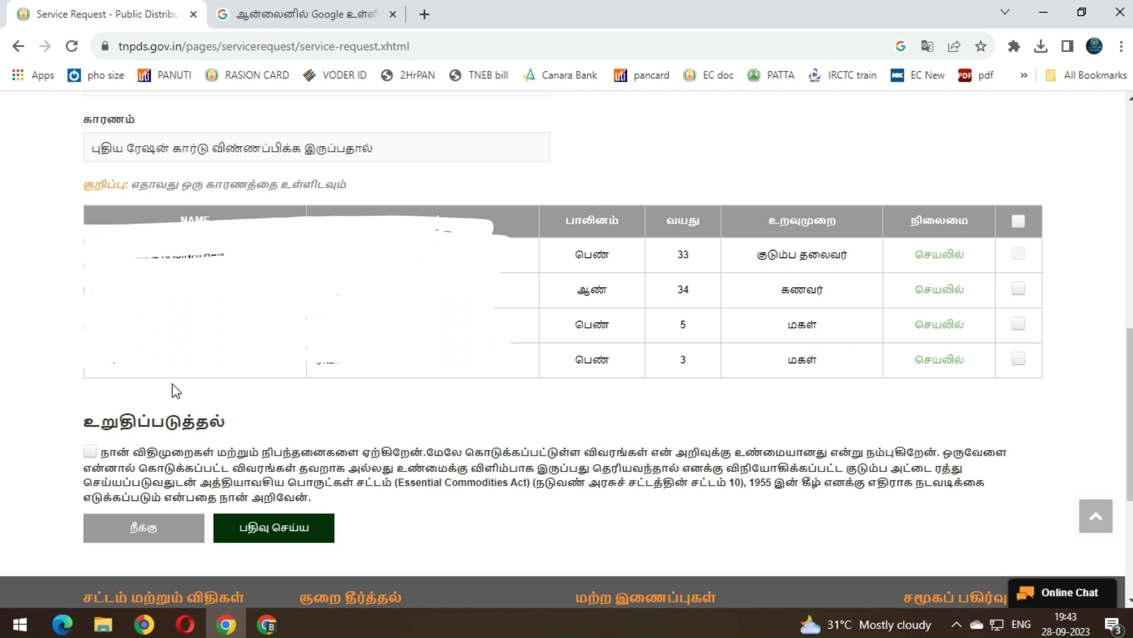
{"action": "left_click", "coordinate": [1018, 324]}
{"action": "left_click", "coordinate": [1018, 325]}
{"action": "left_click", "coordinate": [1018, 324]}
With the daughter still ticked, accept the declaration and submit the removal request.
{"action": "left_click", "coordinate": [90, 453]}
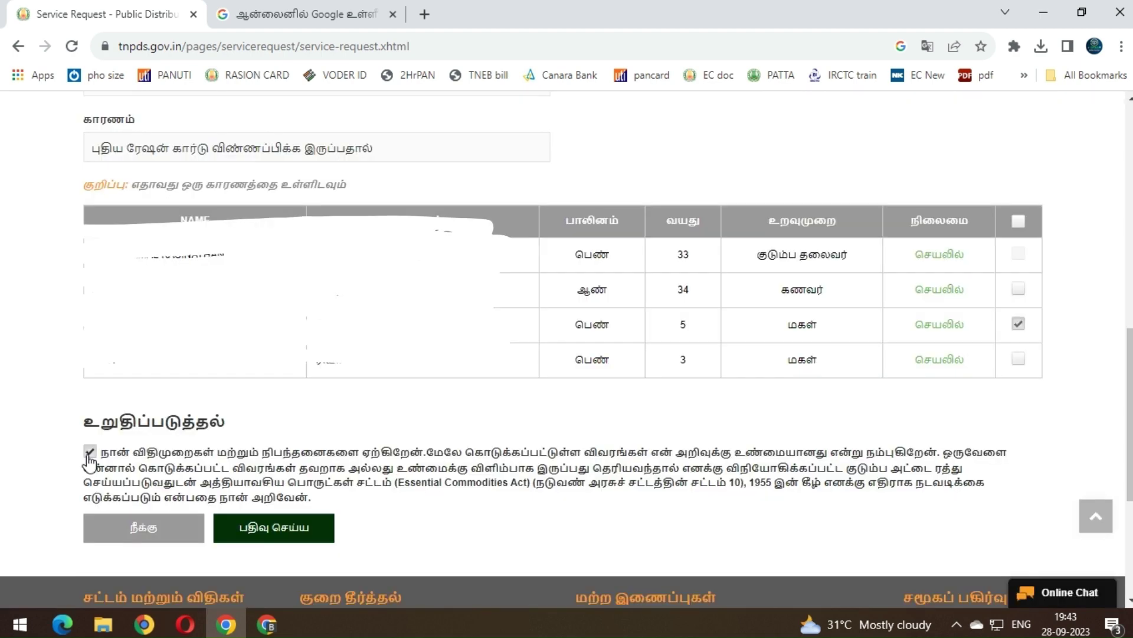
{"action": "left_click", "coordinate": [89, 453]}
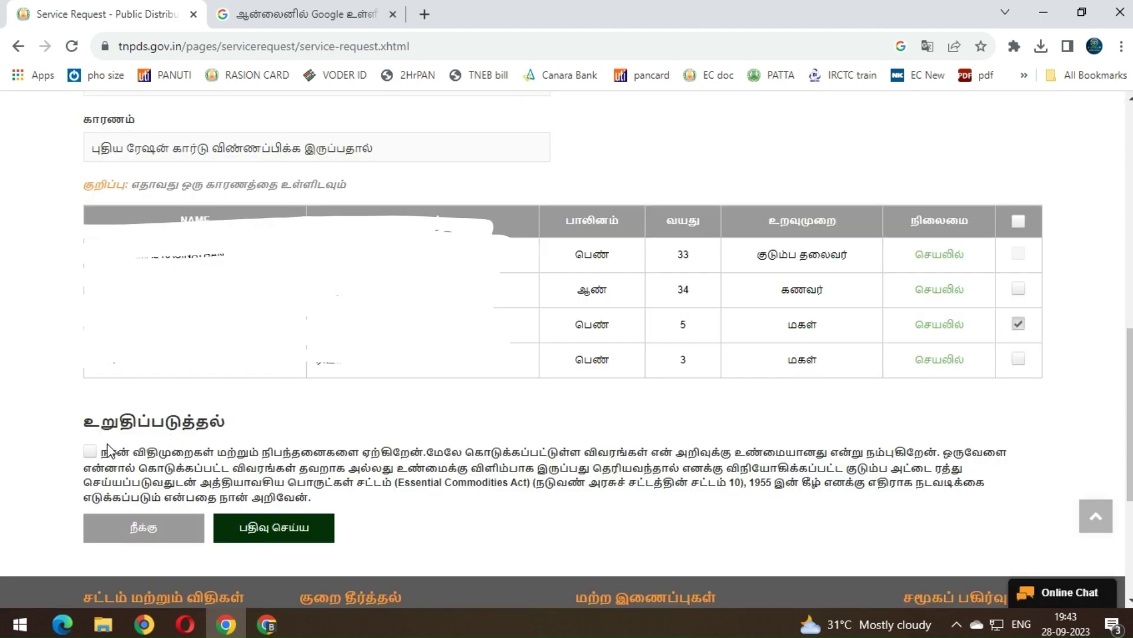
{"action": "left_click", "coordinate": [89, 451]}
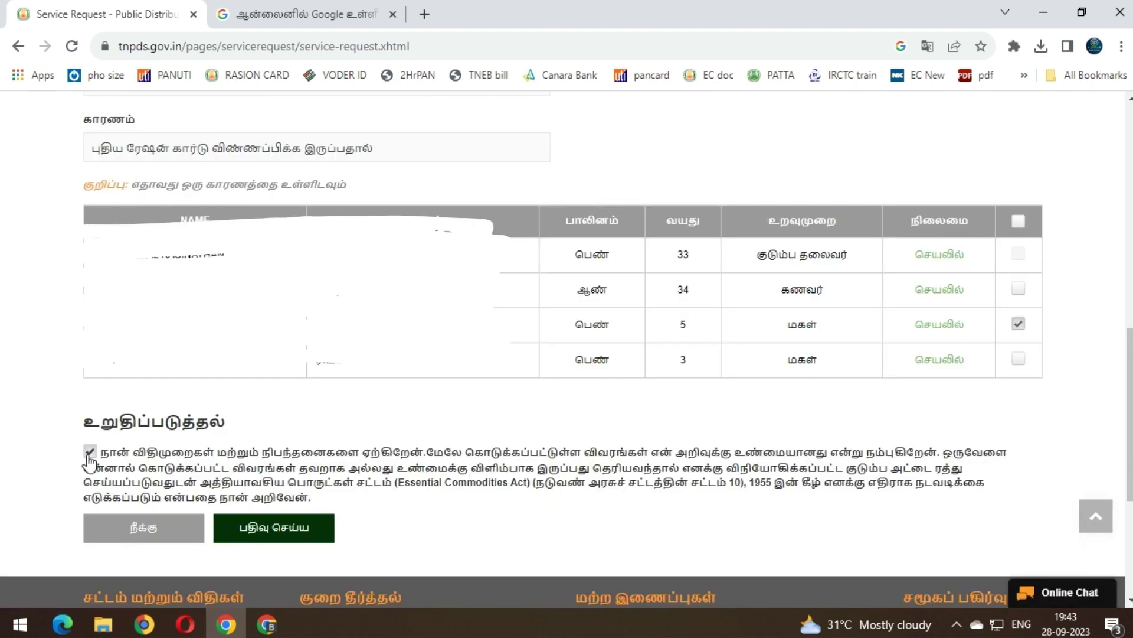
{"action": "left_click", "coordinate": [1018, 325]}
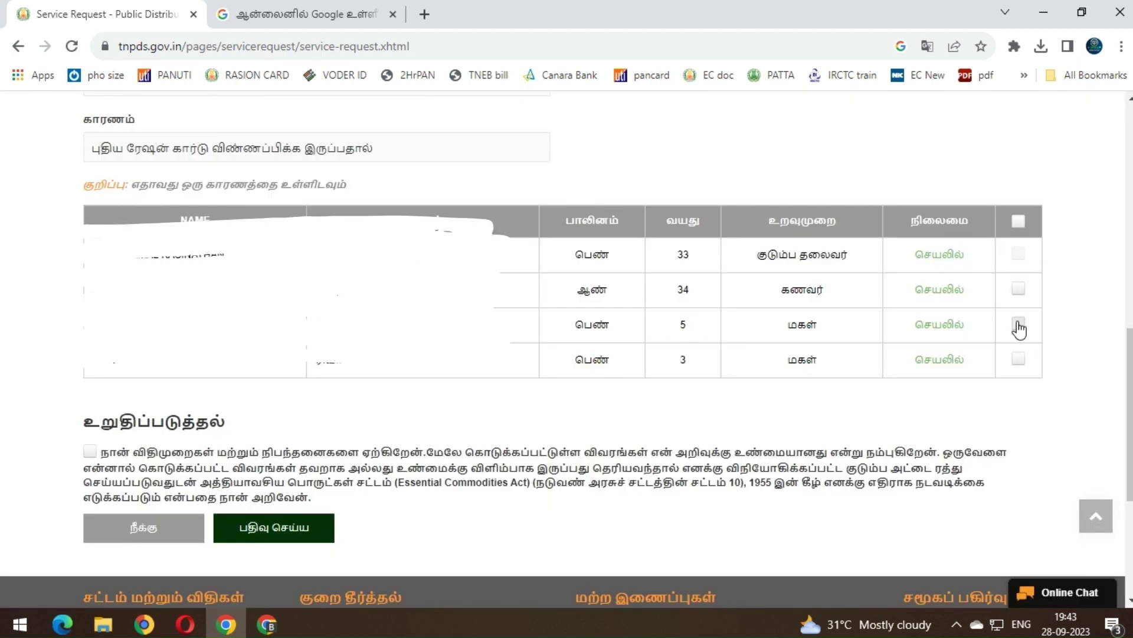
{"action": "left_click", "coordinate": [1019, 324]}
{"action": "left_click", "coordinate": [89, 452]}
{"action": "left_click", "coordinate": [1018, 325]}
{"action": "left_click", "coordinate": [1018, 324]}
{"action": "left_click", "coordinate": [89, 452]}
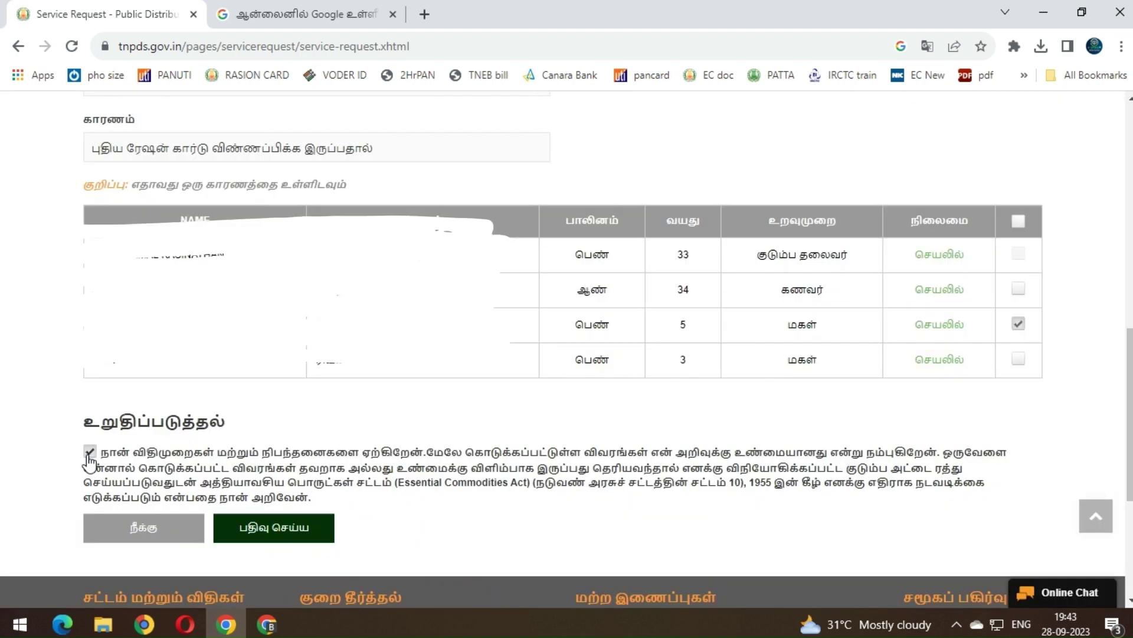
{"action": "left_click", "coordinate": [89, 452]}
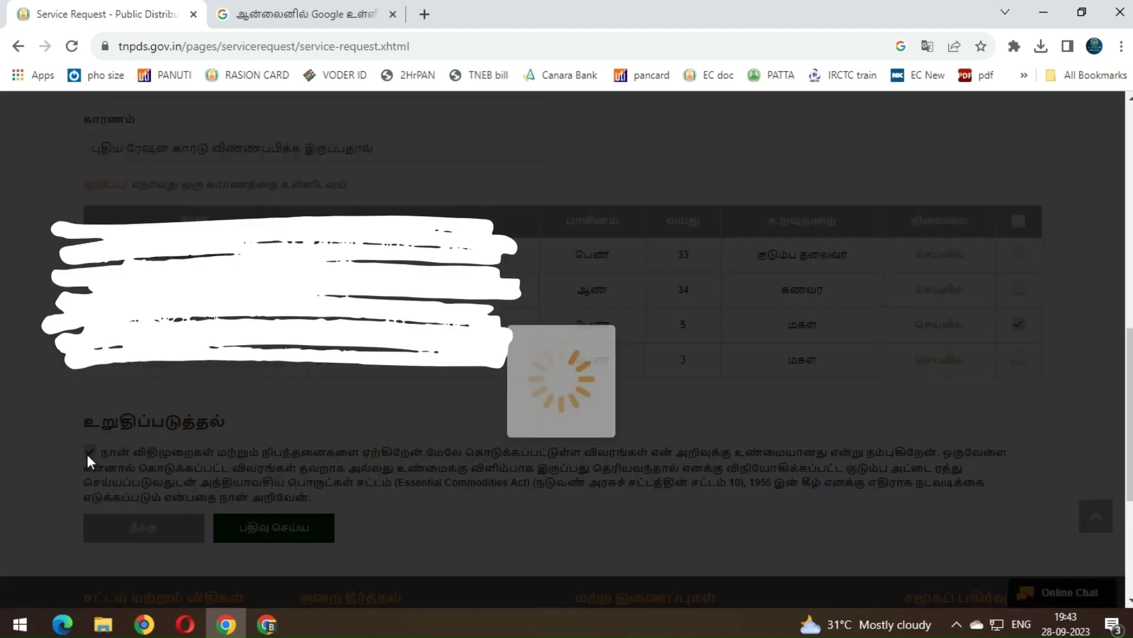
{"action": "left_click", "coordinate": [280, 534]}
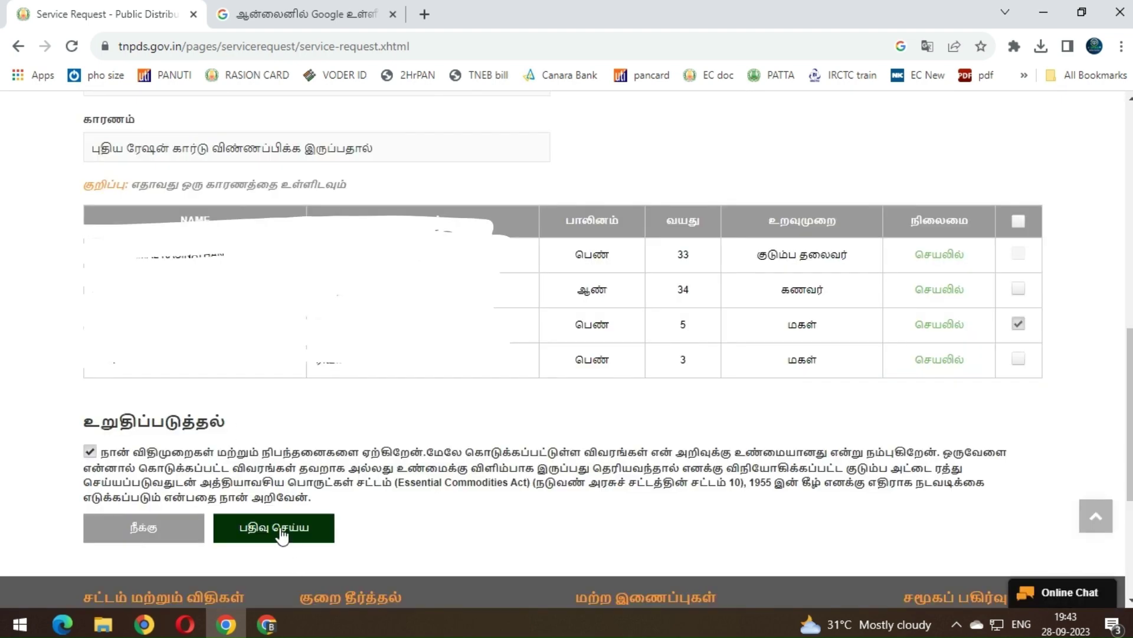
View the listed request's details, then return and start a new service request.
{"action": "left_click_drag", "start_coordinate": [543, 328], "coordinate": [632, 321]}
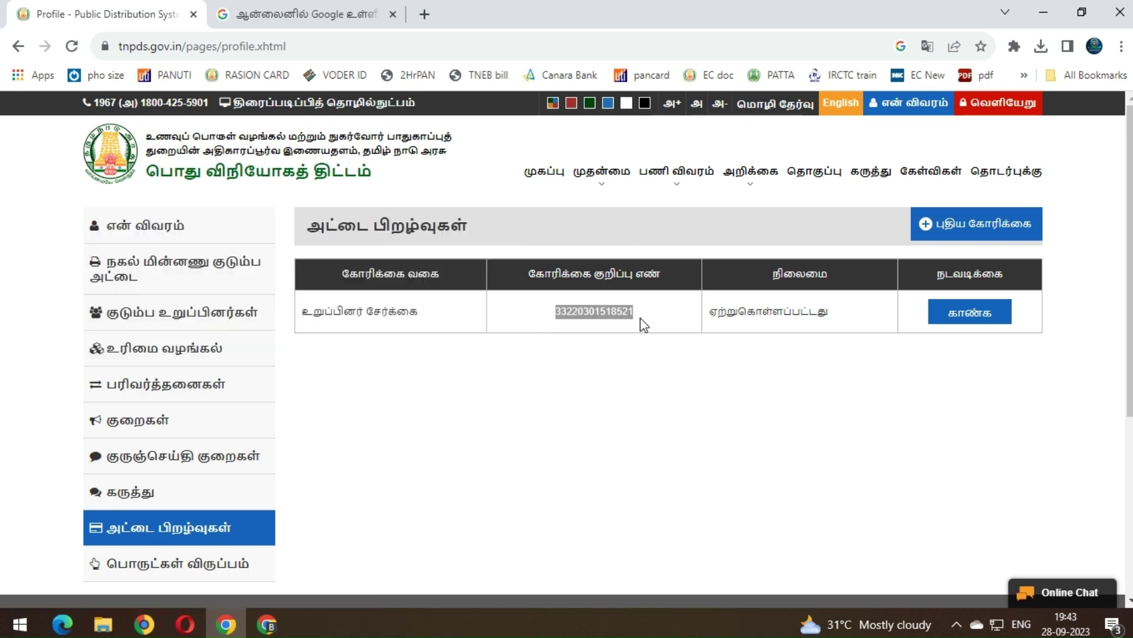
{"action": "left_click", "coordinate": [943, 311]}
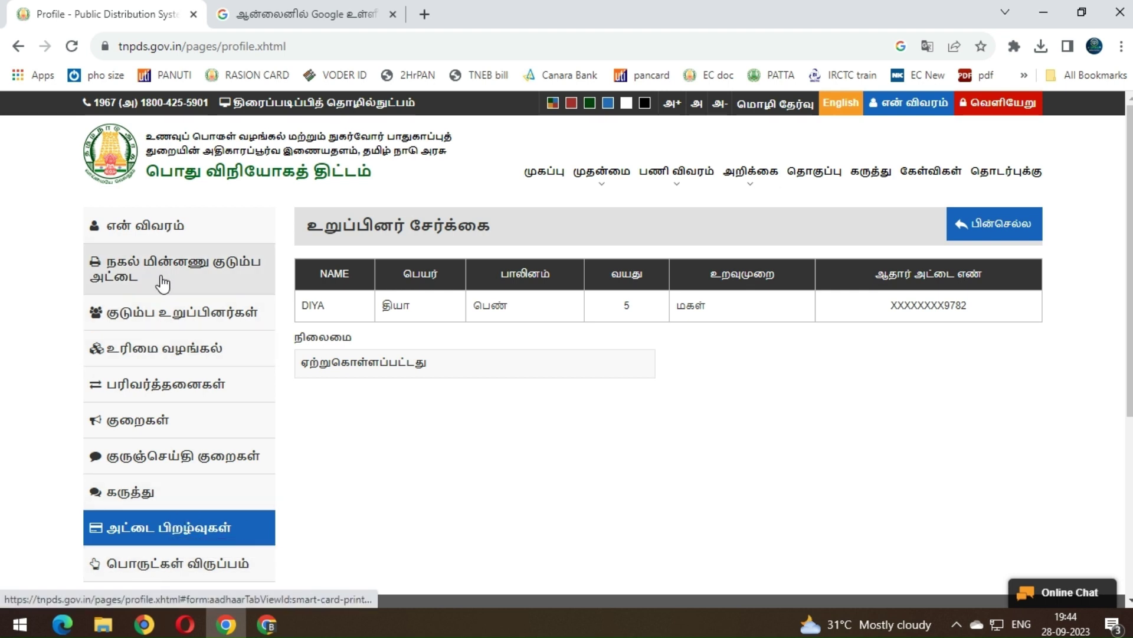
{"action": "left_click", "coordinate": [996, 229]}
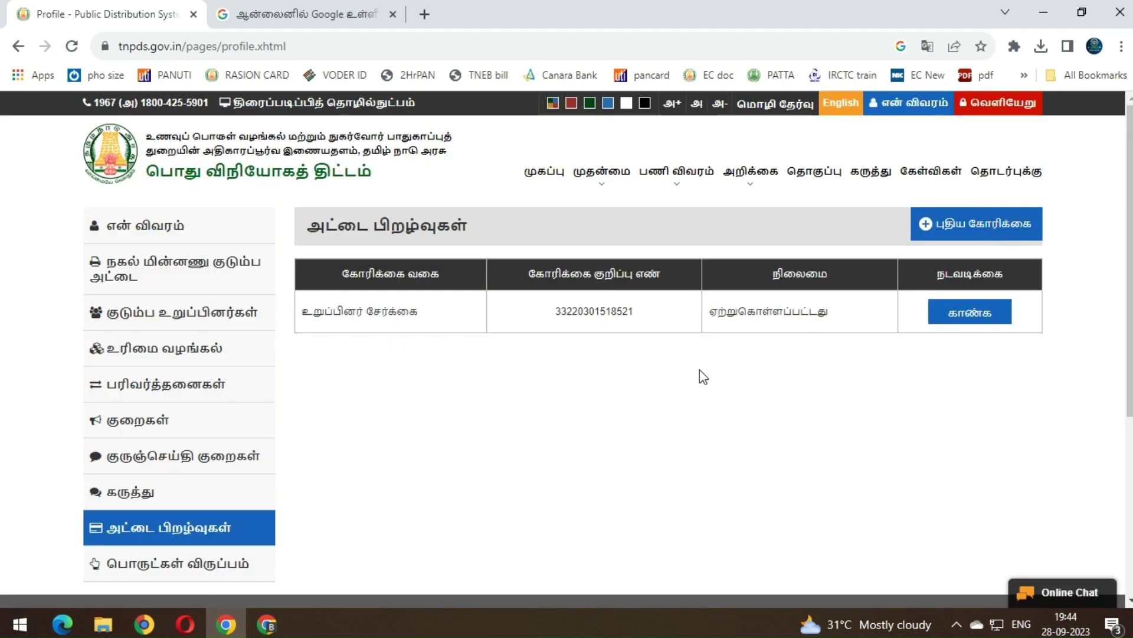
{"action": "left_click", "coordinate": [954, 224]}
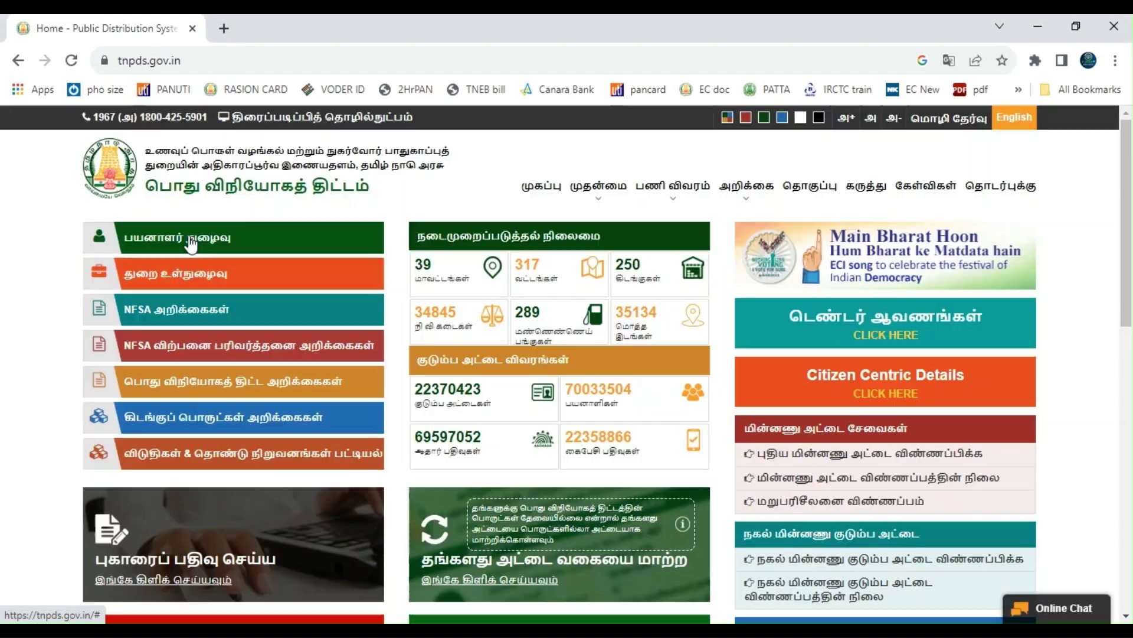
Come back from the beneficiary login page to the card changes list and start a new request.
{"action": "left_click", "coordinate": [813, 352]}
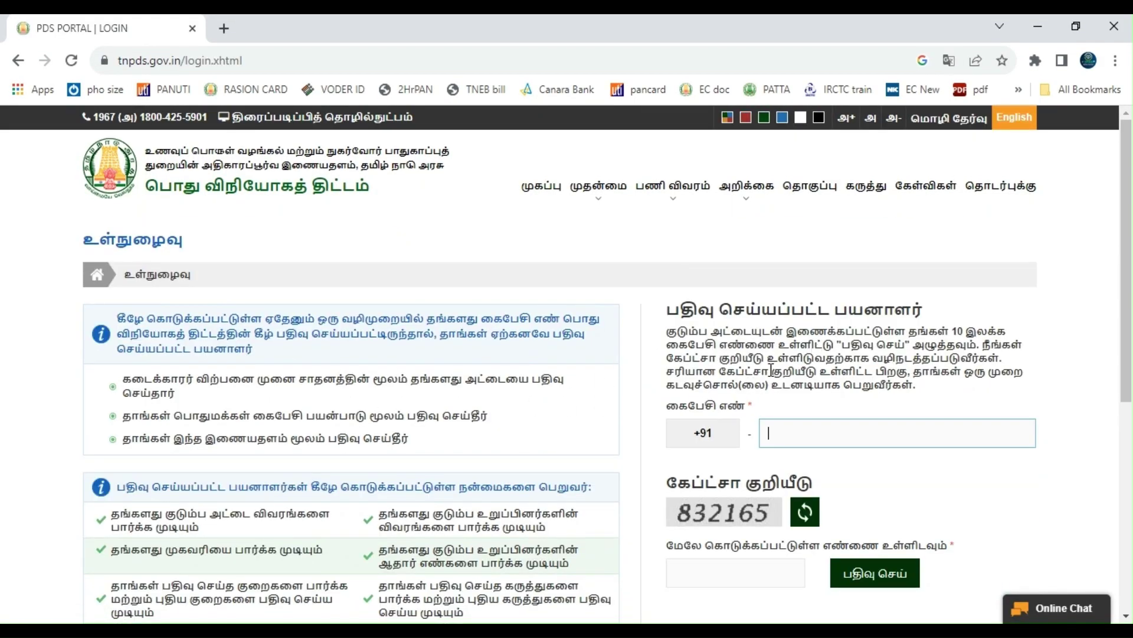
{"action": "scroll", "coordinate": [770, 370], "scroll_direction": "down", "scroll_amount": 3}
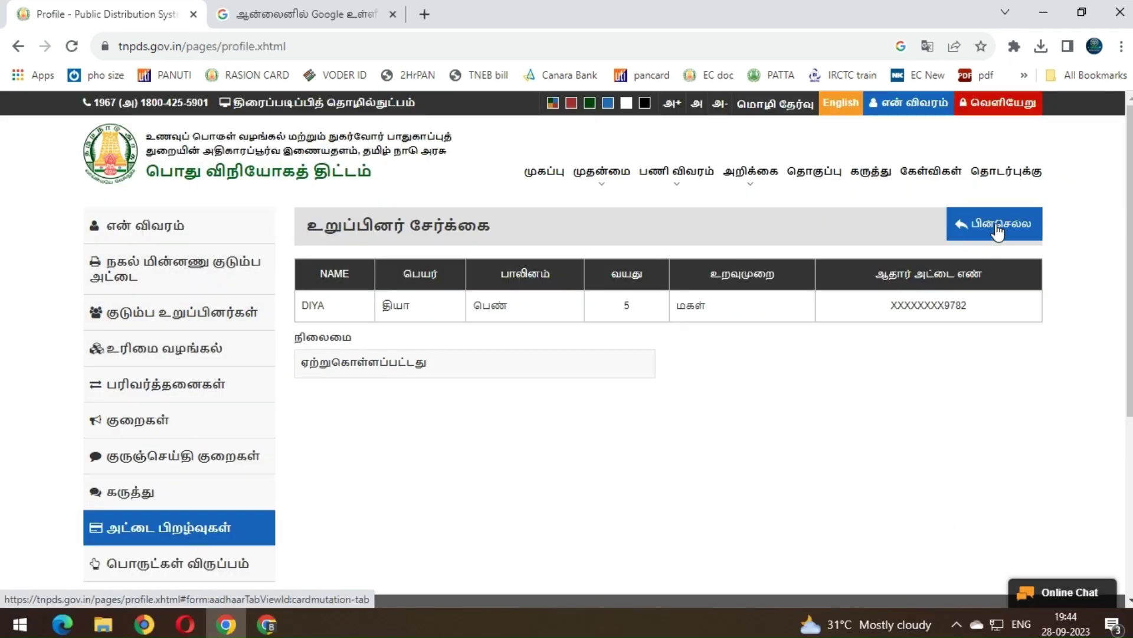
{"action": "left_click", "coordinate": [994, 230]}
{"action": "left_click", "coordinate": [951, 227]}
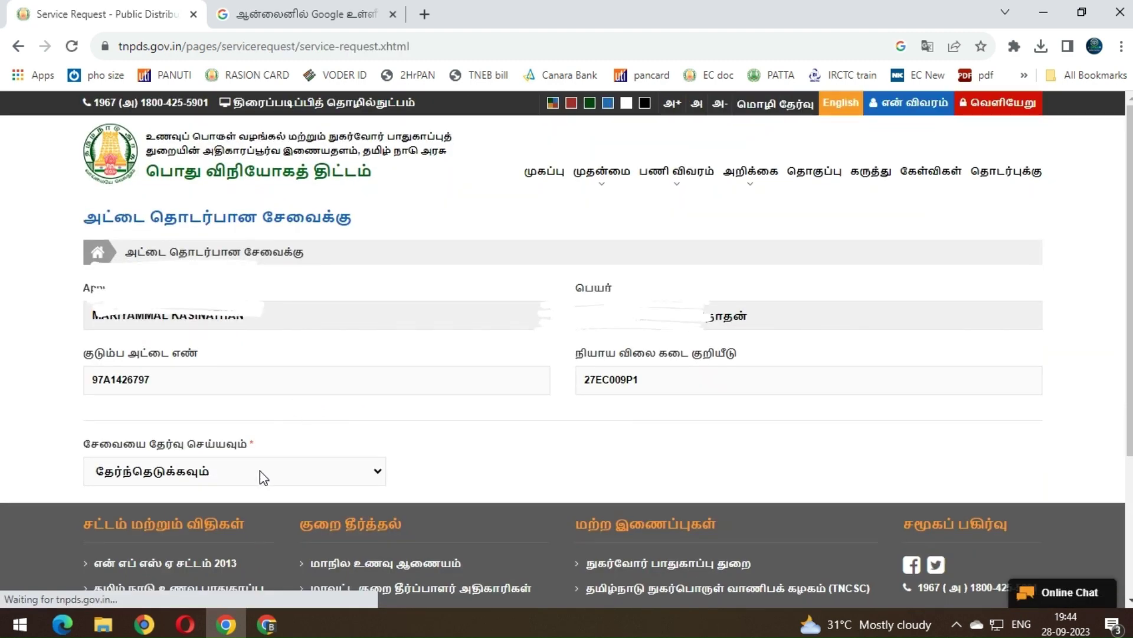
Choose the address change service and enter address lines 123, street, villege.
{"action": "left_click", "coordinate": [260, 470]}
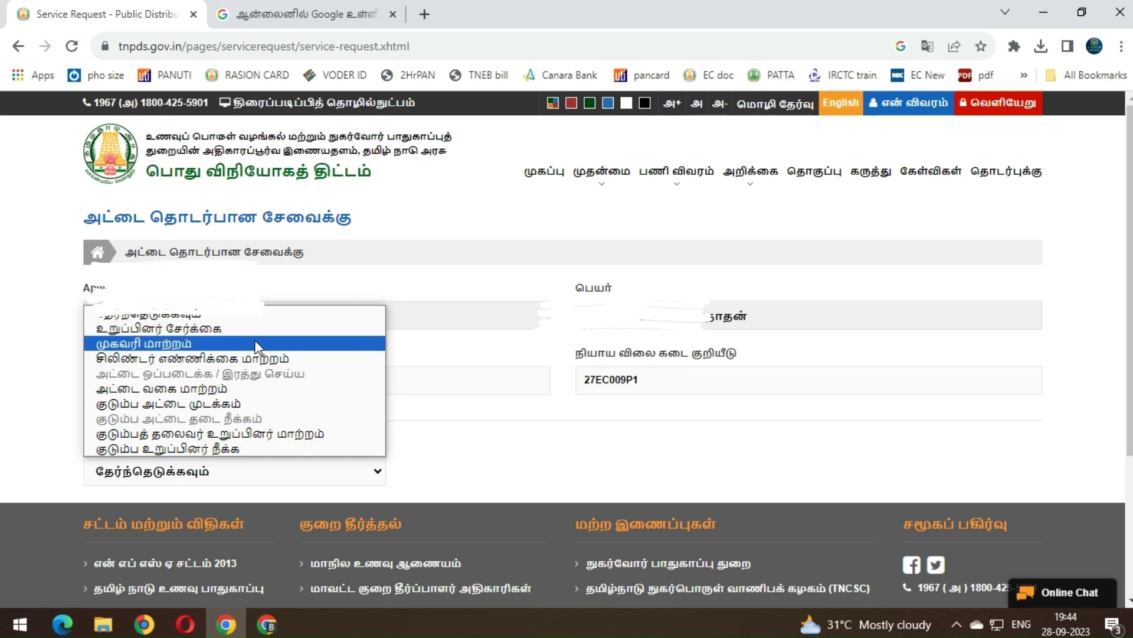
{"action": "left_click", "coordinate": [257, 344]}
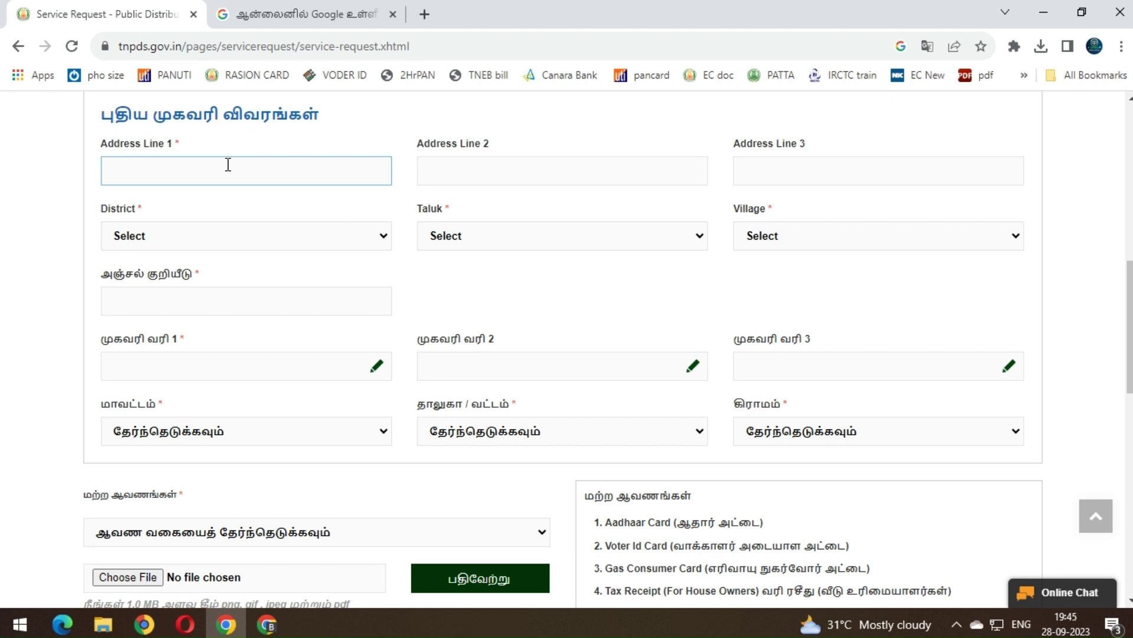
{"action": "key", "text": "Tab"}
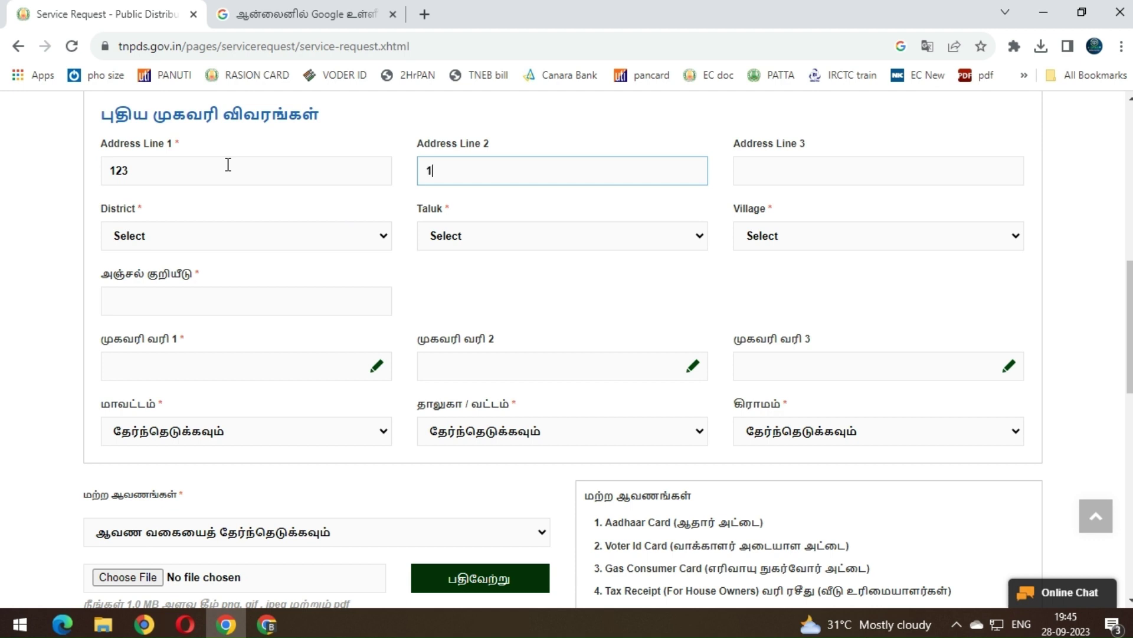
{"action": "key", "text": "Tab"}
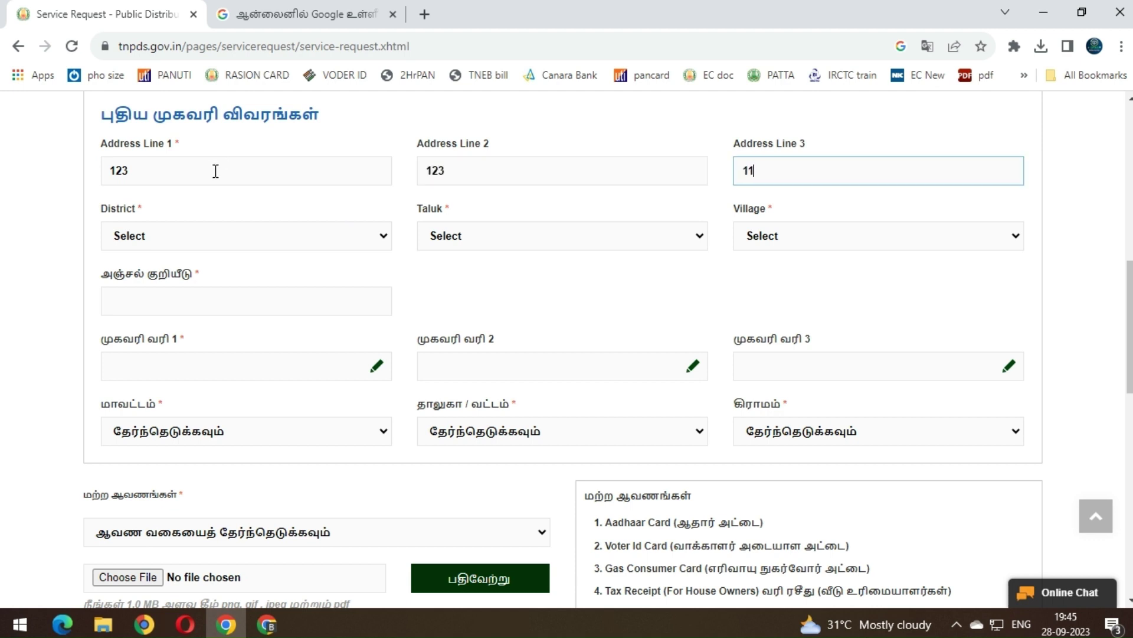
{"action": "left_click_drag", "start_coordinate": [475, 177], "coordinate": [421, 175]}
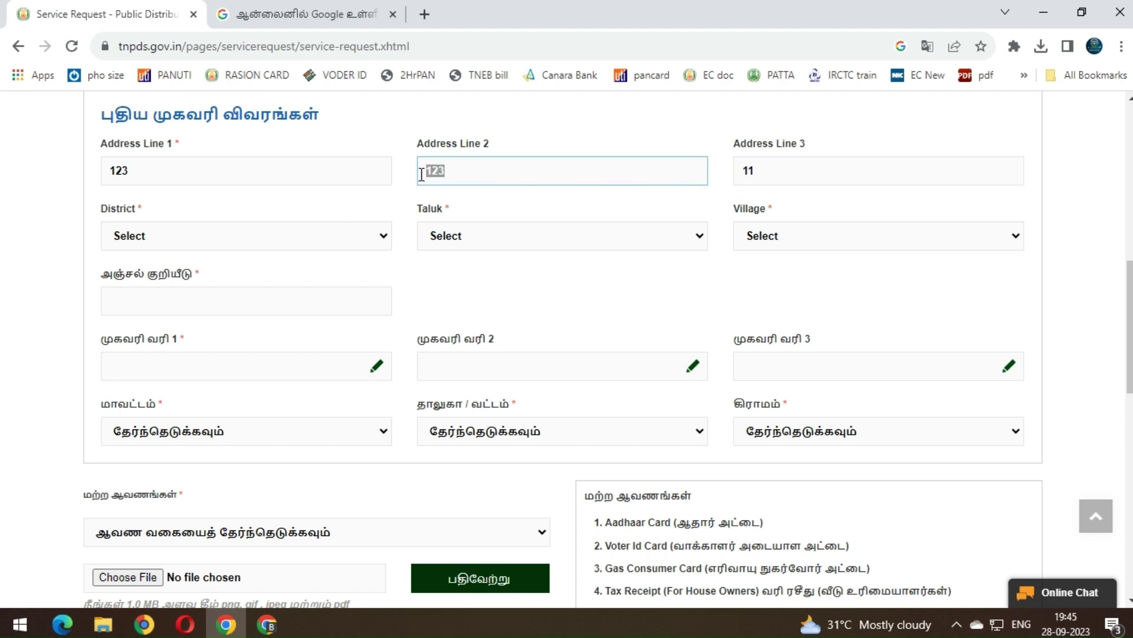
{"action": "type", "text": "street"}
{"action": "key", "text": "Tab"}
{"action": "type", "text": "v"}
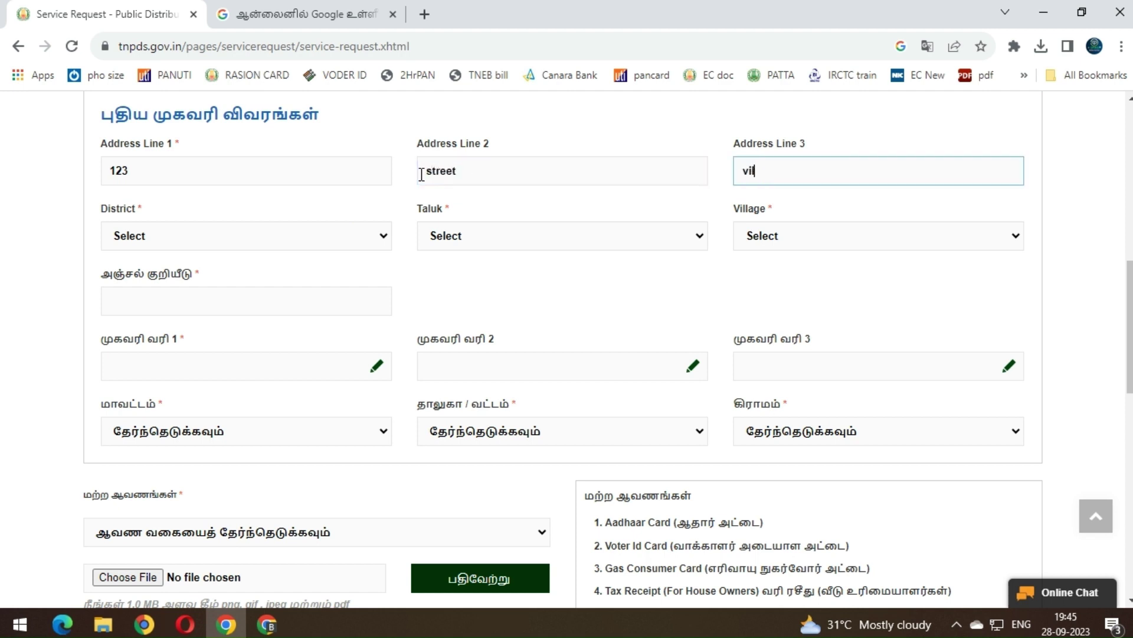
Set district Tirunelveli, taluk Palayamkottai (Z) and village Palayamkottai.
{"action": "key", "text": "Tab"}
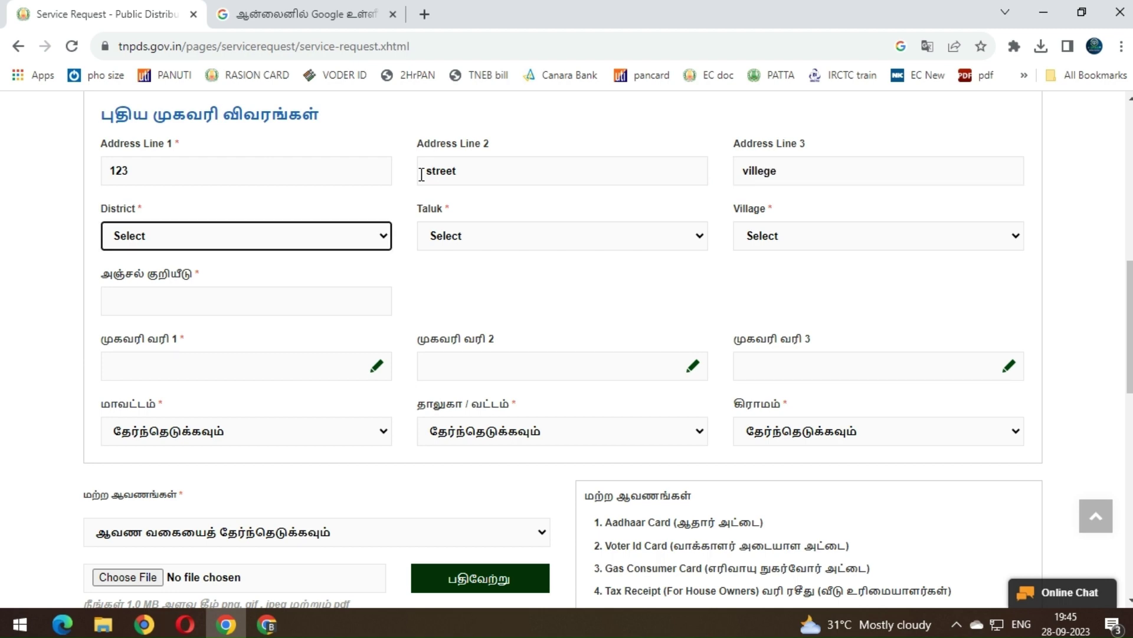
{"action": "key", "text": "t"}
{"action": "key", "text": "t"}
{"action": "key", "text": "t"}
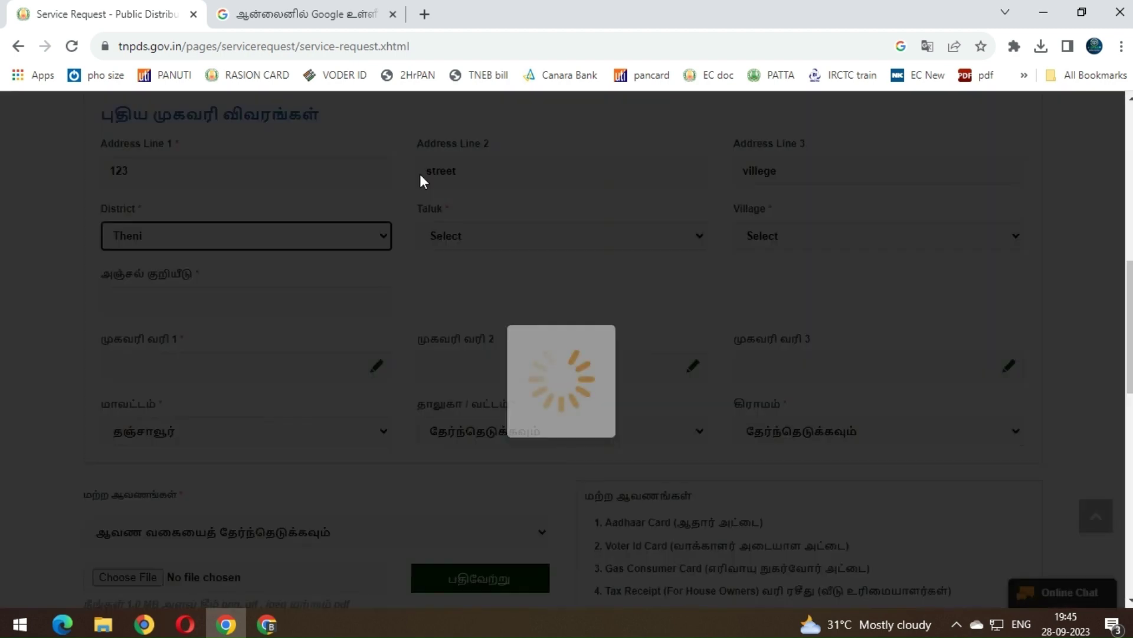
{"action": "key", "text": "t"}
{"action": "key", "text": "t"}
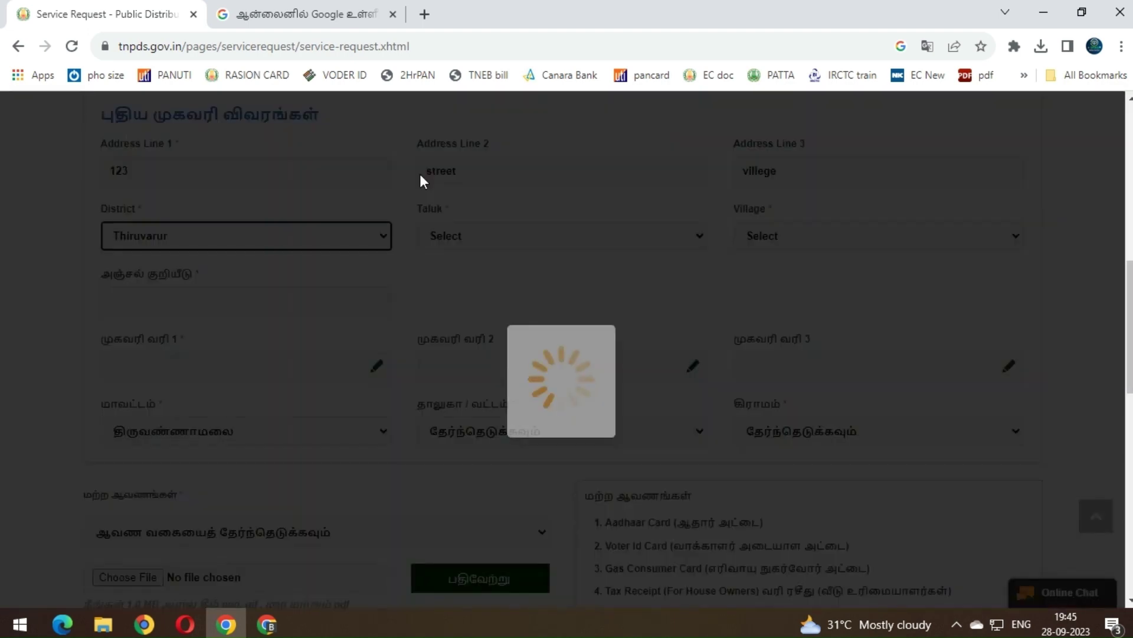
{"action": "key", "text": "t"}
{"action": "key", "text": "Tab"}
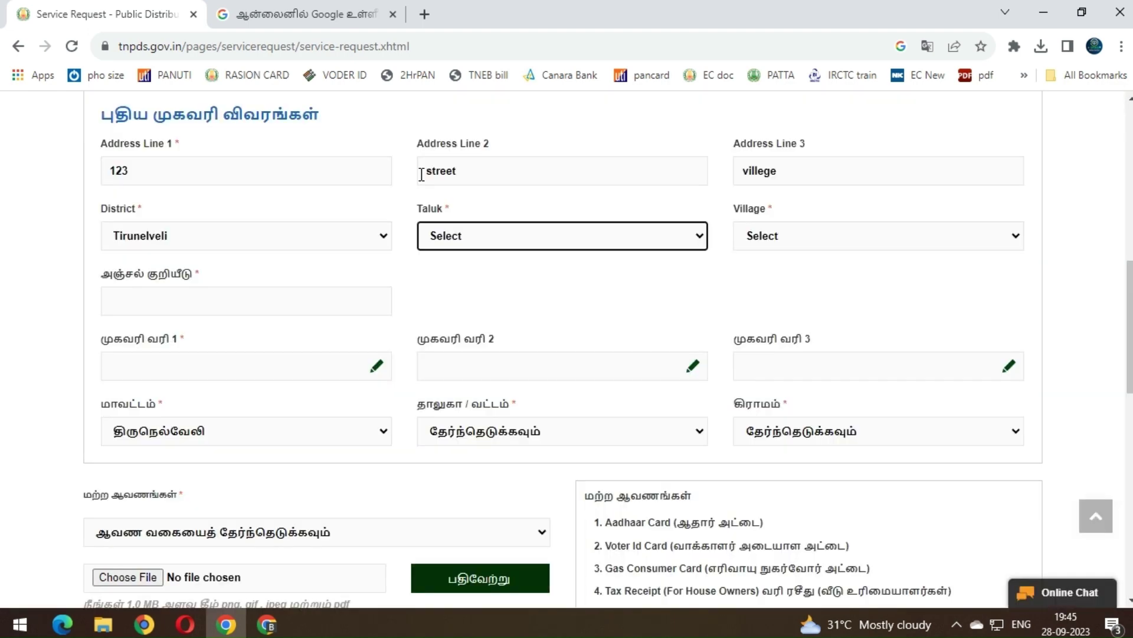
{"action": "key", "text": "p"}
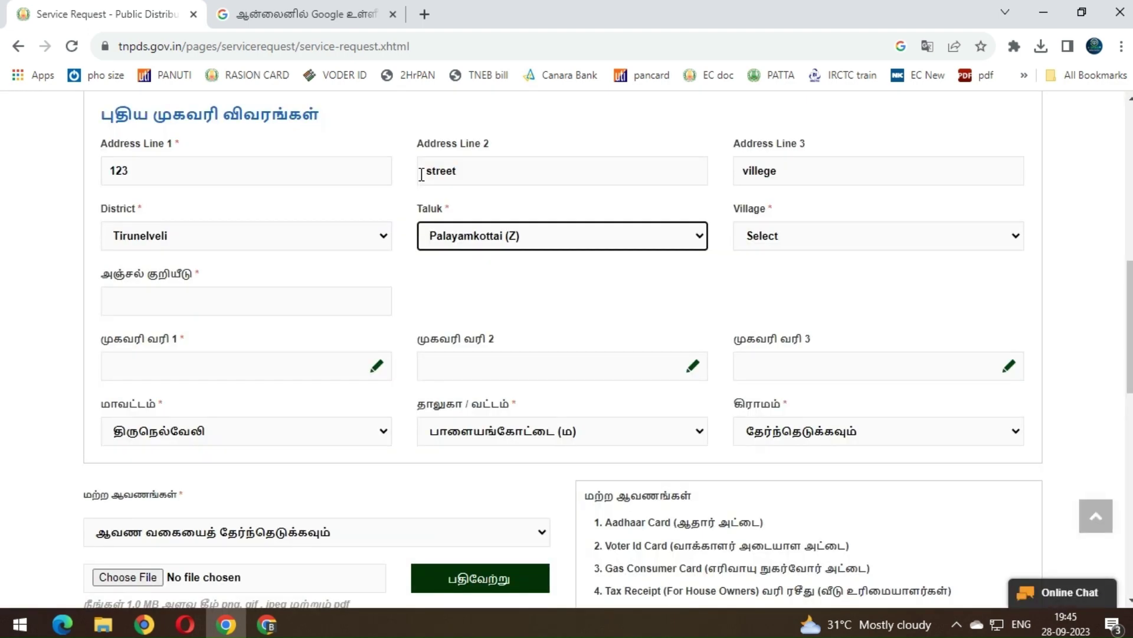
{"action": "left_click", "coordinate": [742, 235]}
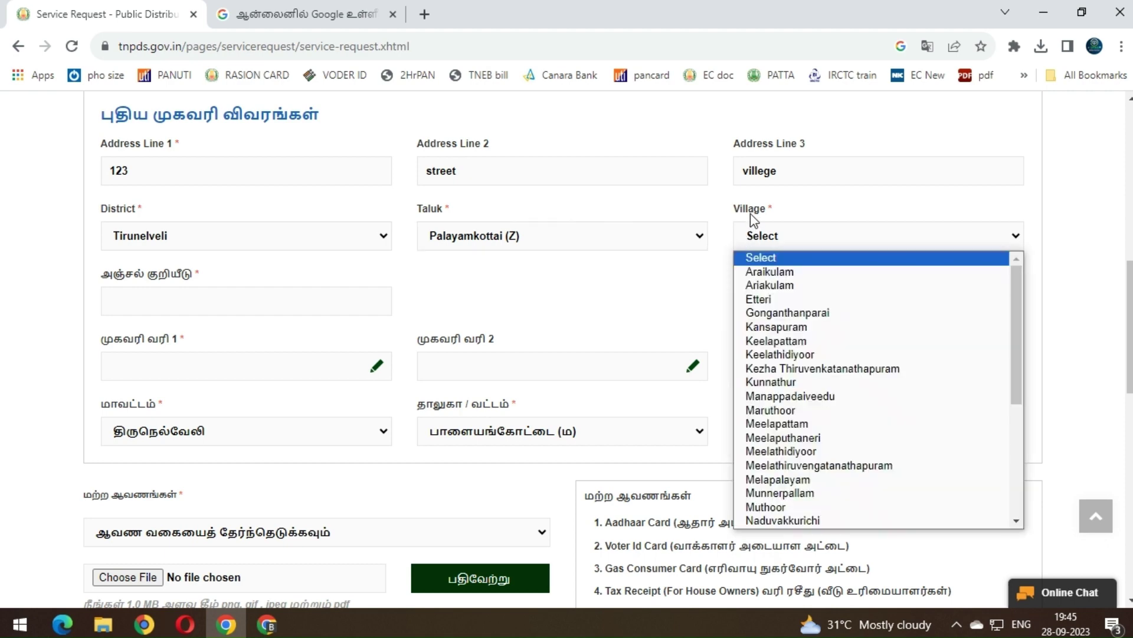
{"action": "key", "text": "p"}
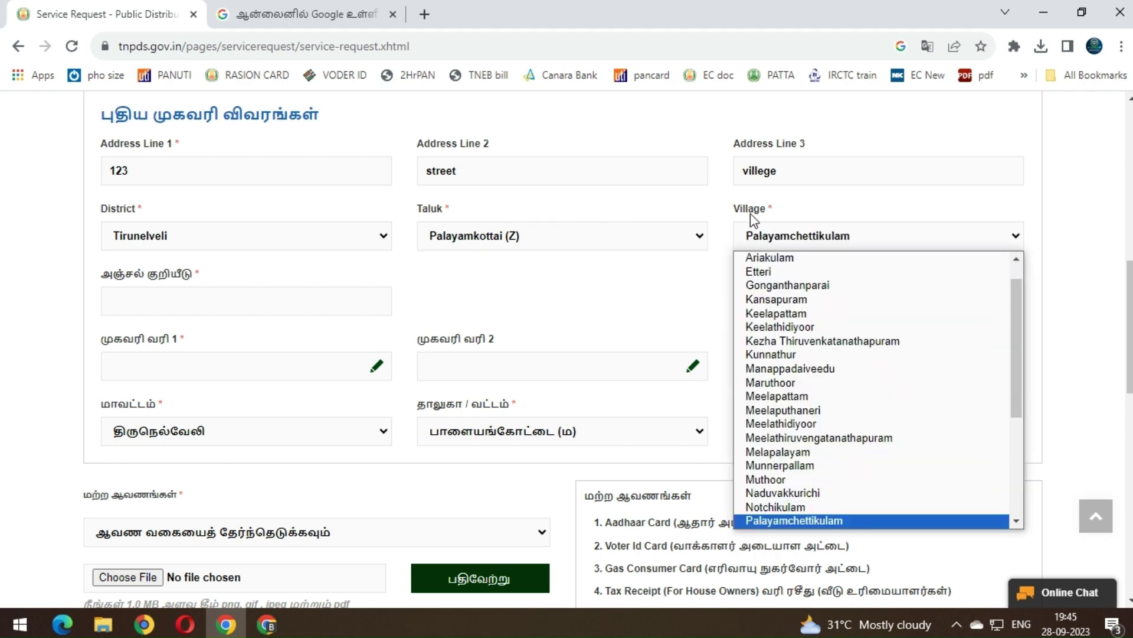
{"action": "key", "text": "Down"}
{"action": "key", "text": "Return"}
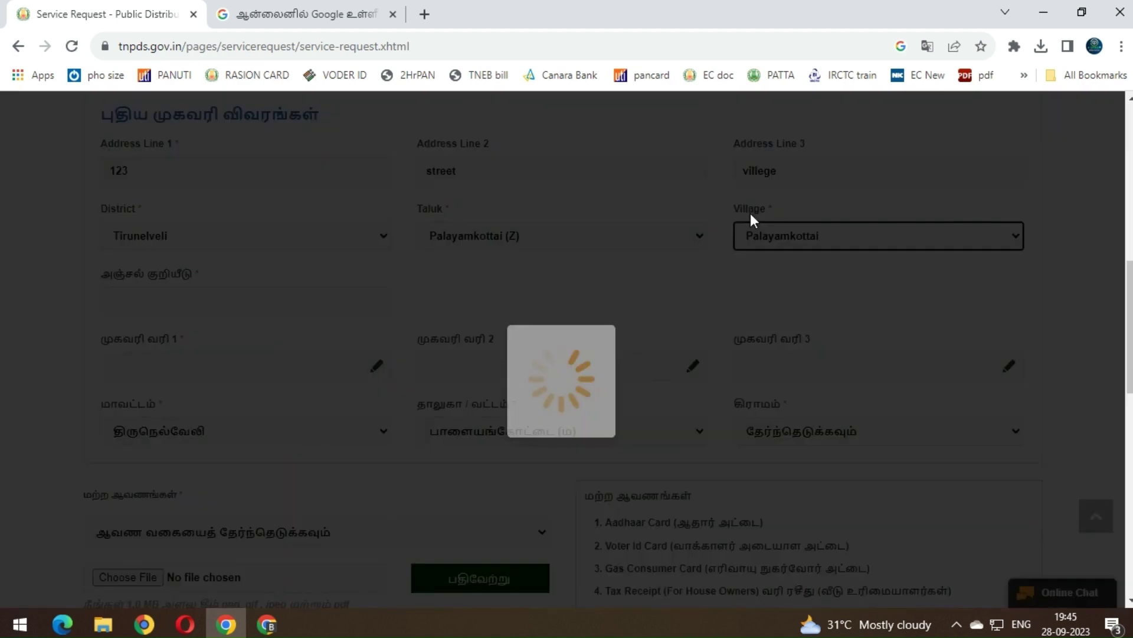
Choose ஓட்டுனர் உரிமம் as the proof document type.
{"action": "left_click", "coordinate": [236, 532]}
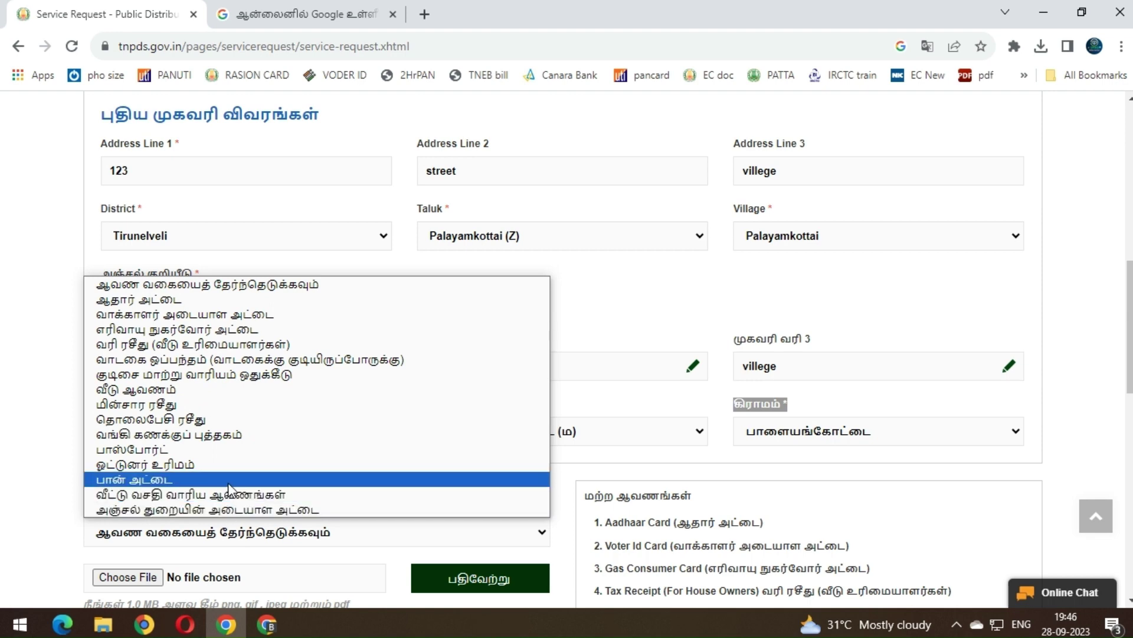
{"action": "left_click", "coordinate": [244, 464]}
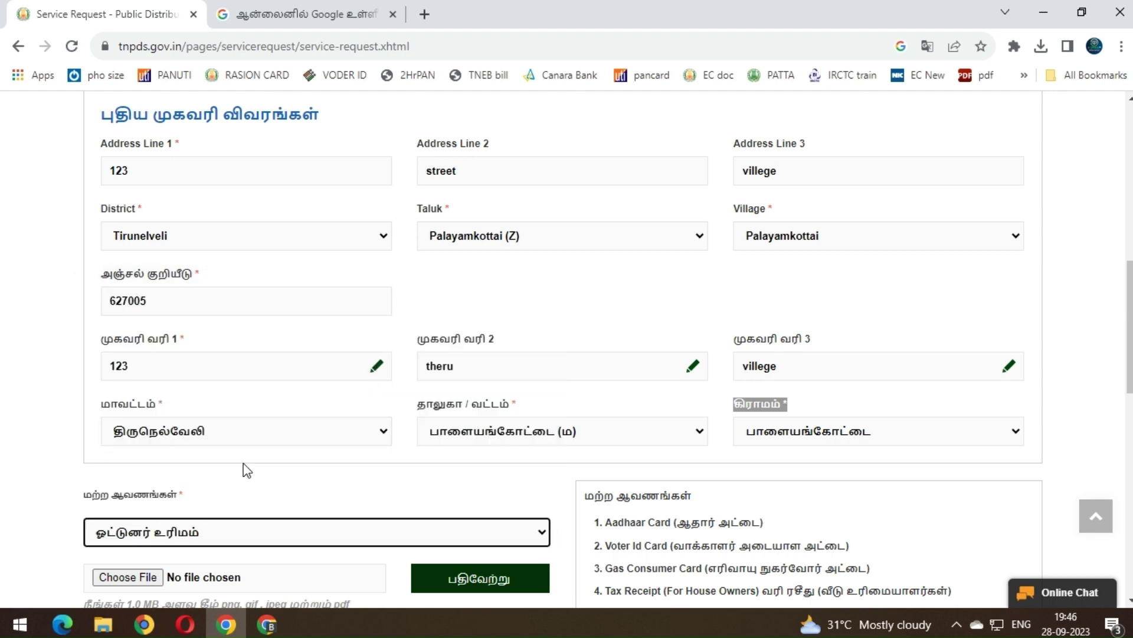
{"action": "left_click", "coordinate": [247, 529]}
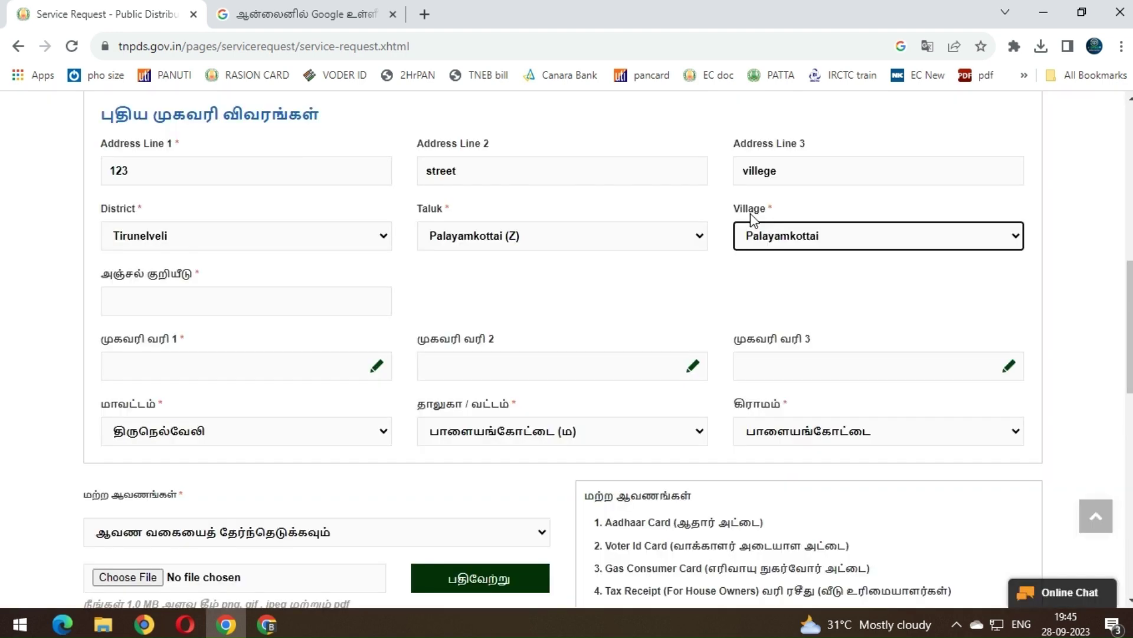
Enter postal code 627005 and address line '123', attach 10 m.png, and submit the request.
{"action": "left_click", "coordinate": [212, 295]}
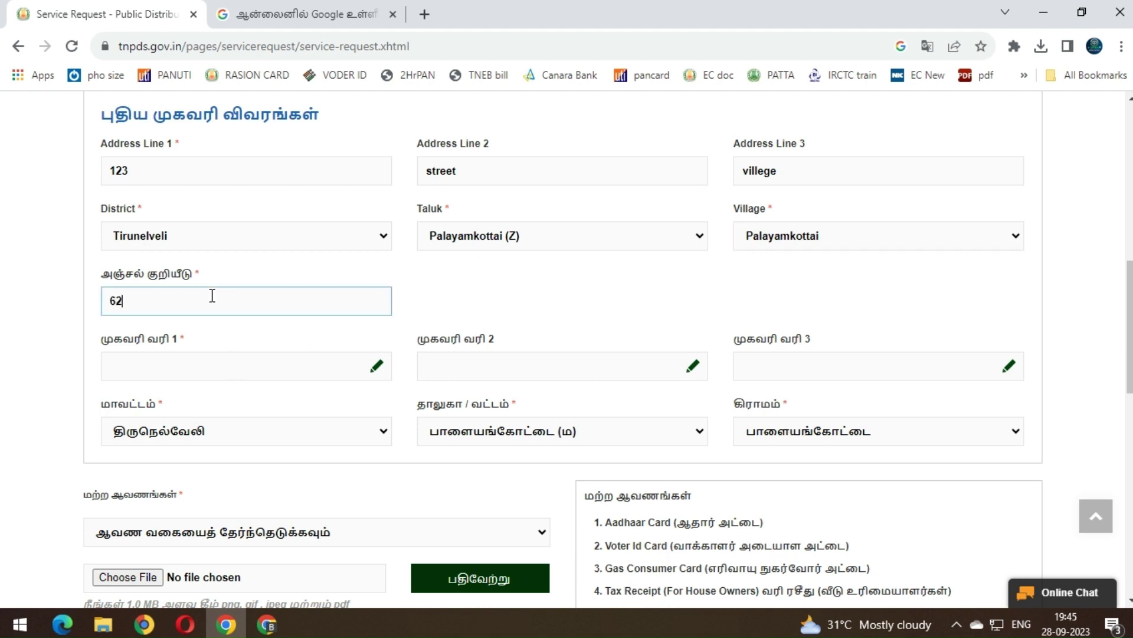
{"action": "type", "text": "627005"}
{"action": "left_click", "coordinate": [261, 367]}
{"action": "type", "text": "123"}
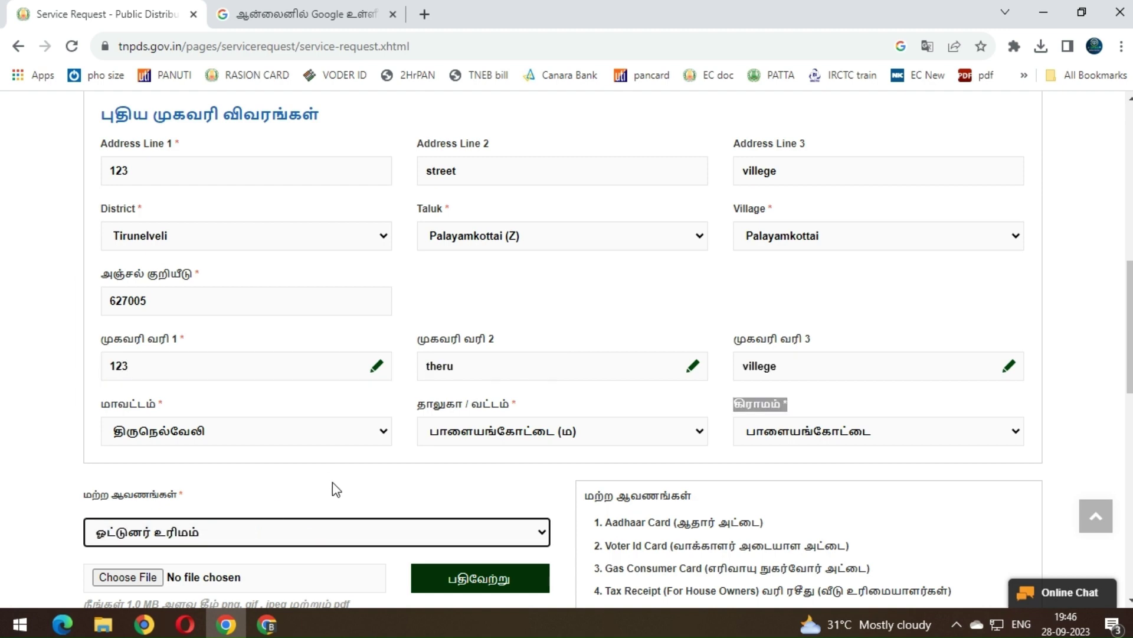
{"action": "scroll", "coordinate": [336, 490], "scroll_direction": "down", "scroll_amount": 3}
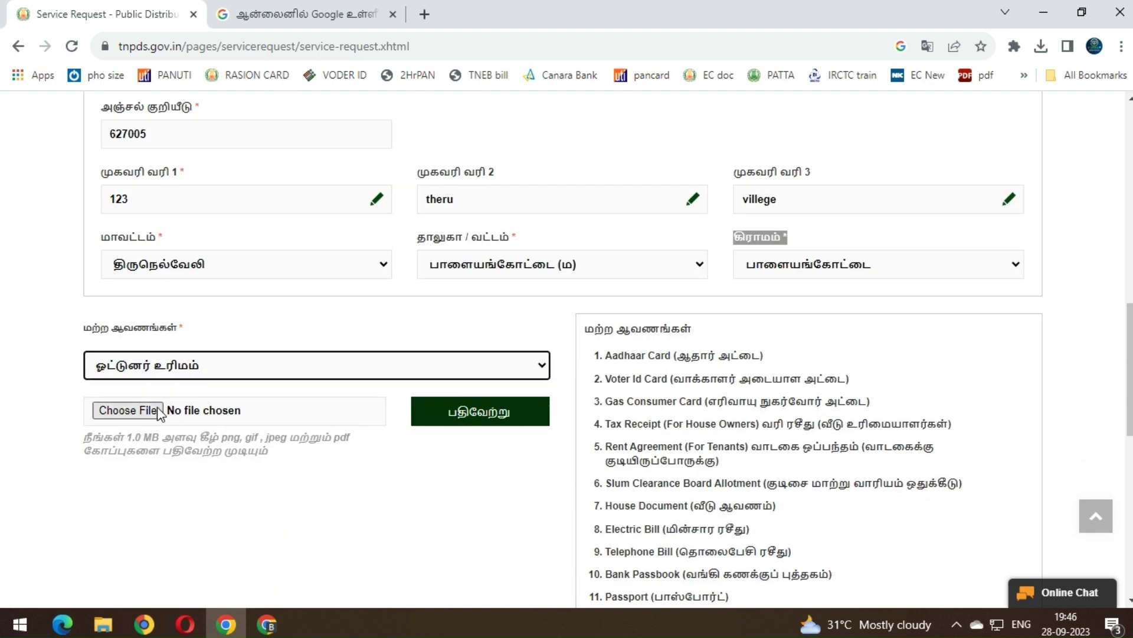
{"action": "left_click", "coordinate": [127, 410]}
{"action": "left_click", "coordinate": [450, 412]}
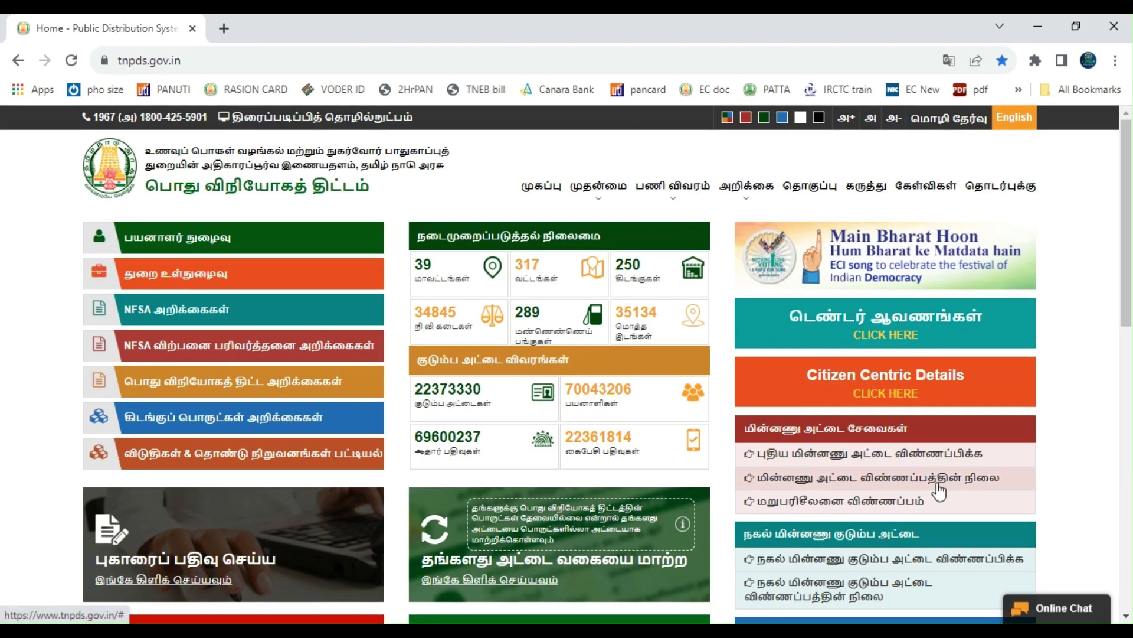
Open the அட்டை தொடர்பான சேவை நிலை அறிய status page from the home page's card services.
{"action": "scroll", "coordinate": [906, 499], "scroll_direction": "down", "scroll_amount": 5}
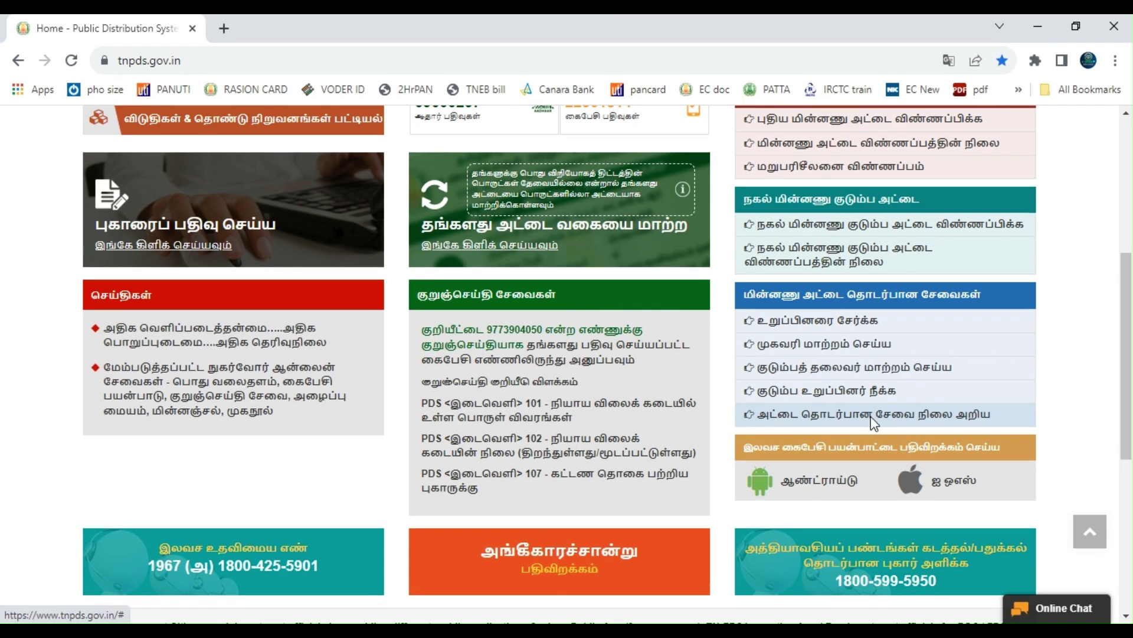
{"action": "left_click", "coordinate": [871, 419]}
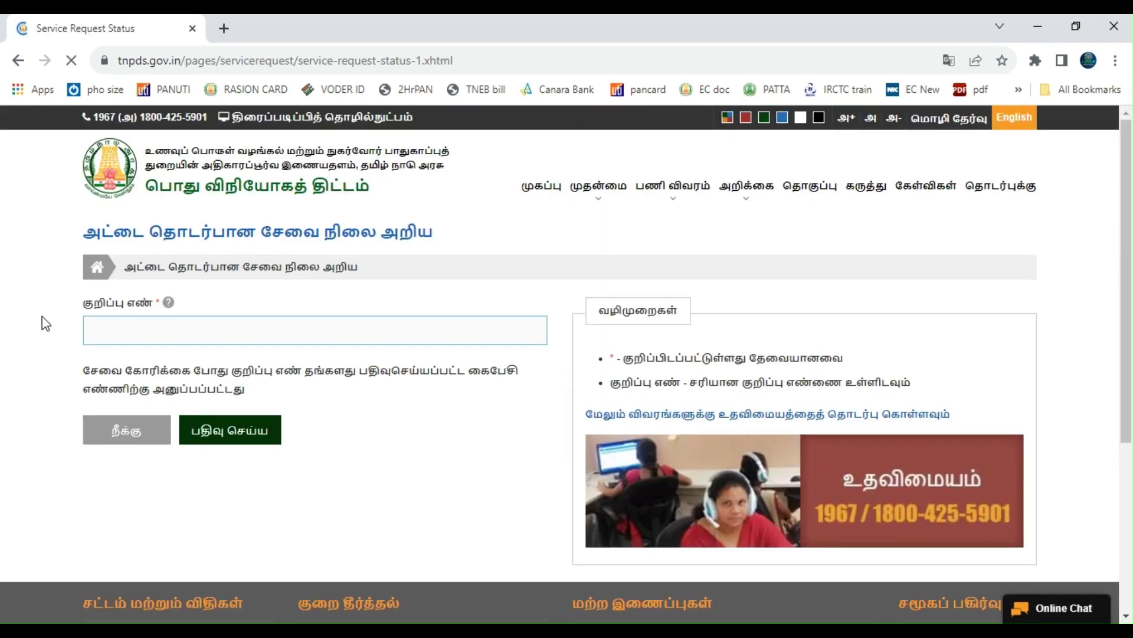
Enter the request's reference number in குறிப்பு எண், then return to the home page's card services section.
{"action": "left_click", "coordinate": [281, 330]}
{"action": "type", "text": "33333333333333"}
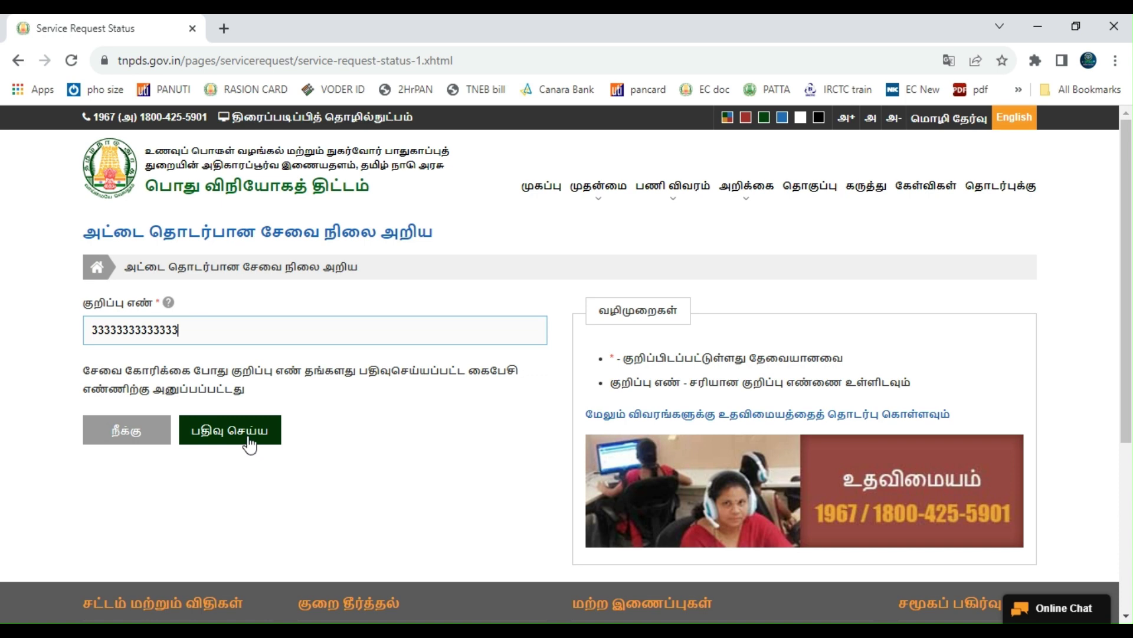
{"action": "left_click", "coordinate": [96, 269]}
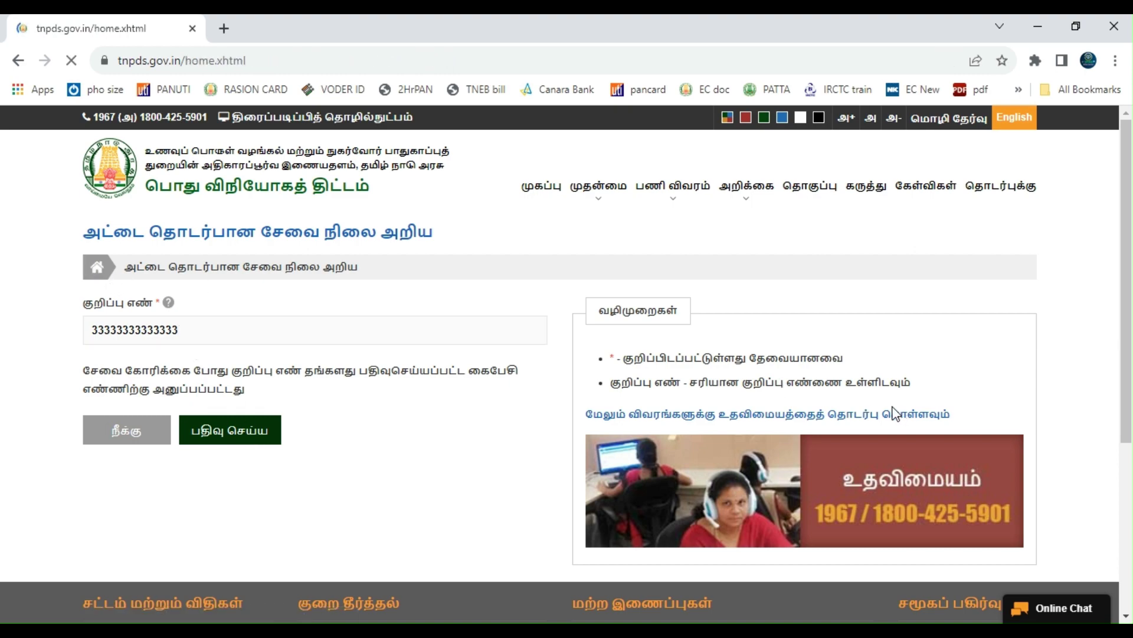
{"action": "scroll", "coordinate": [930, 472], "scroll_direction": "down", "scroll_amount": 3}
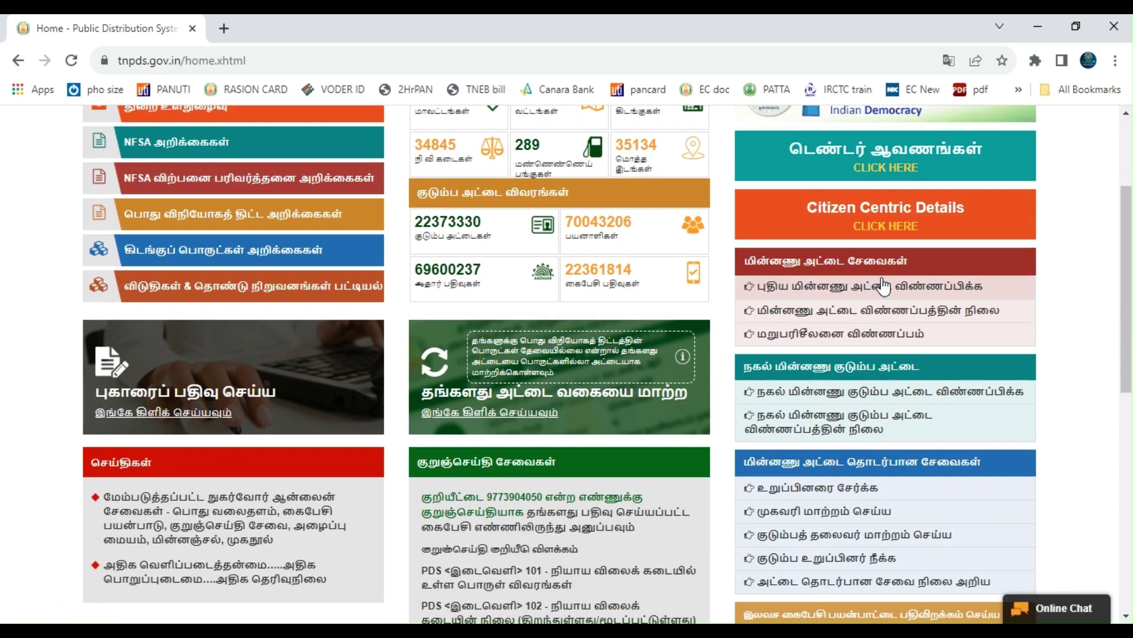